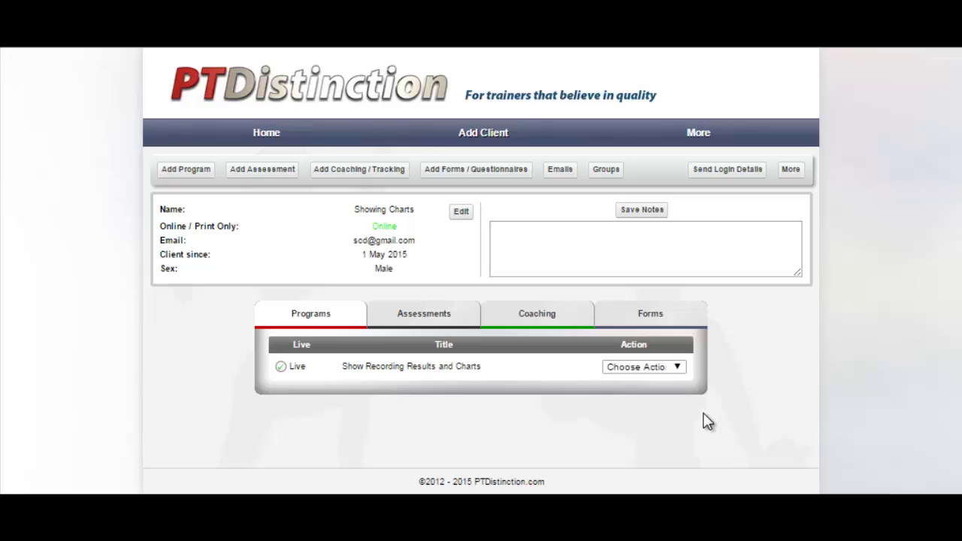
# Open Program 1 from its Action dropdown to list its exercises
pyautogui.click(676, 369)
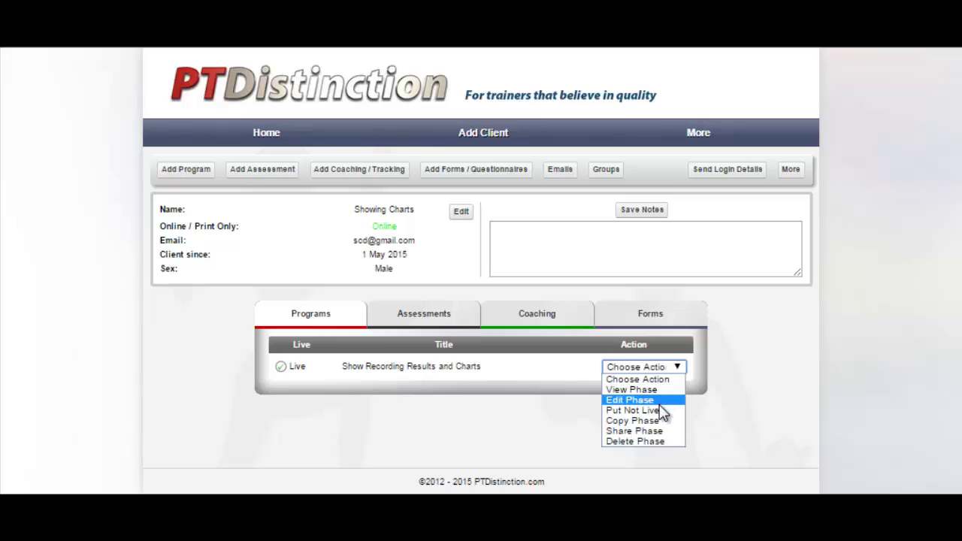
pyautogui.click(649, 391)
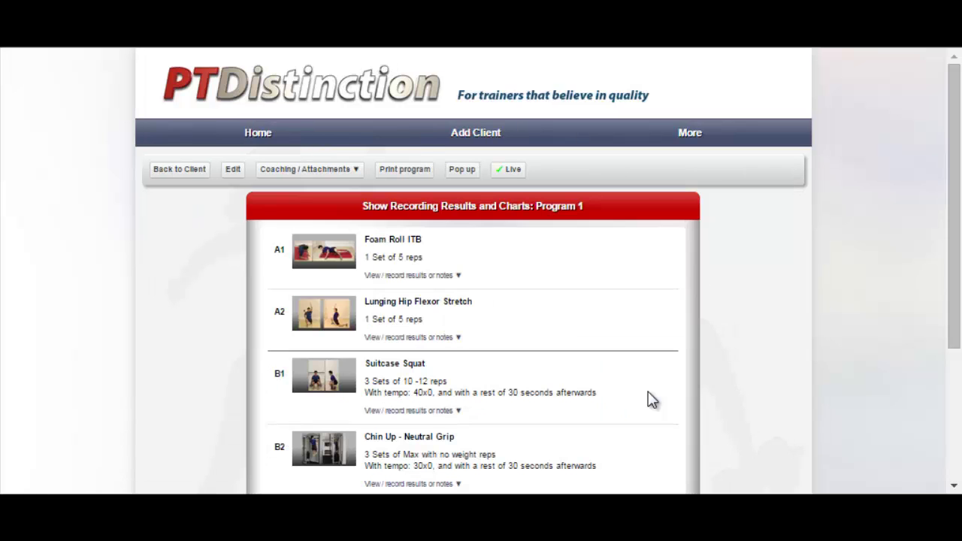
pyautogui.scroll(-2, 797, 304)
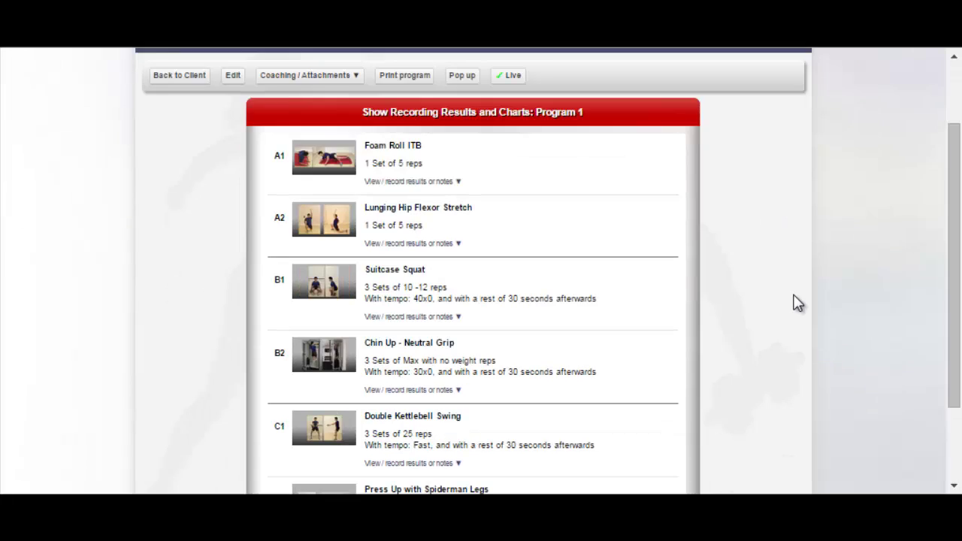
pyautogui.scroll(-2, 797, 304)
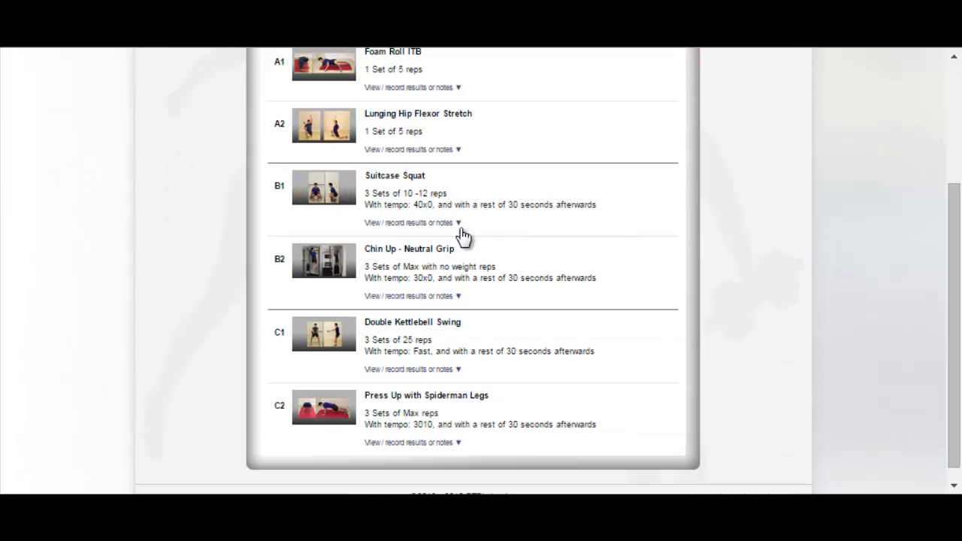
# Open the Chin Up - Neutral Grip exercise and play its demonstration video
pyautogui.click(423, 254)
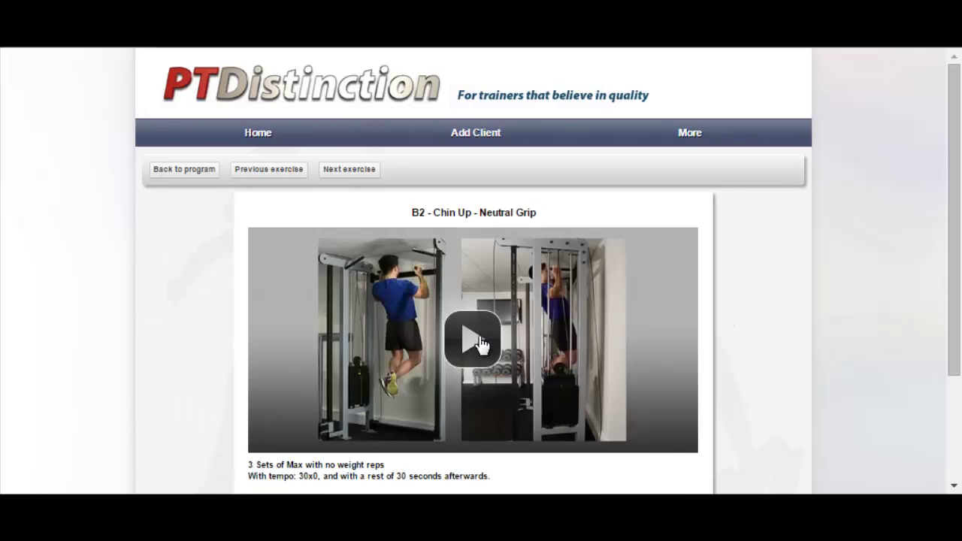
pyautogui.click(482, 343)
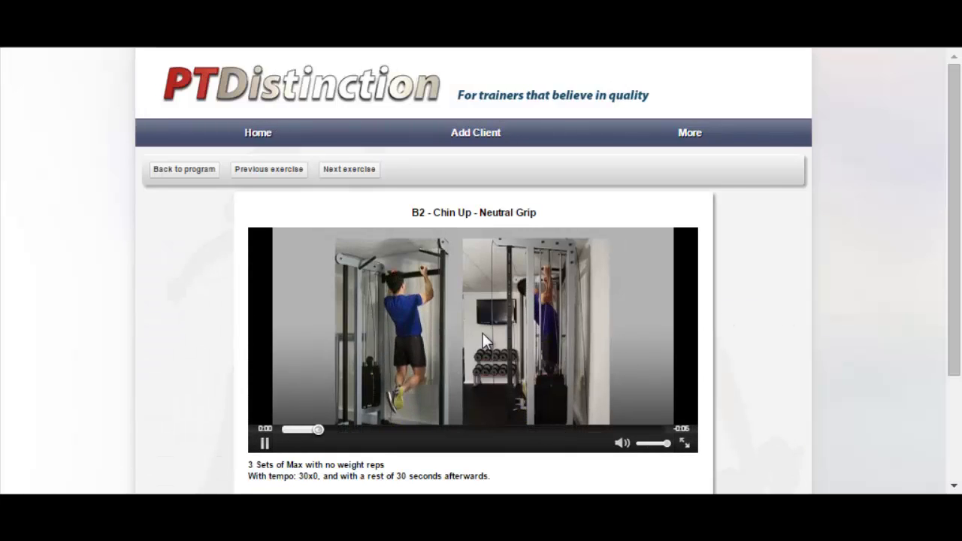
pyautogui.scroll(-2, 828, 322)
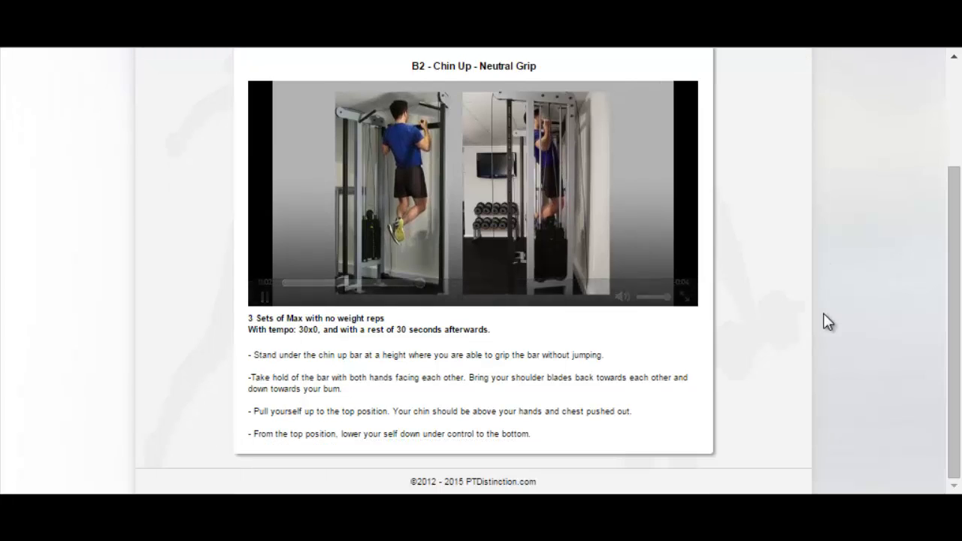
pyautogui.scroll(2, 827, 322)
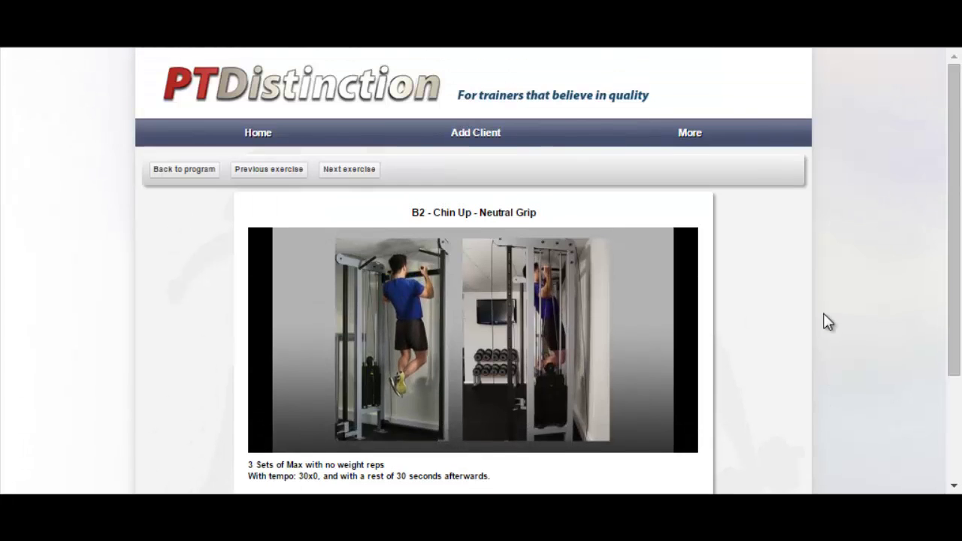
# Go back to Program 1 and show the B2 Chin Up - Neutral Grip results and notes
pyautogui.click(182, 172)
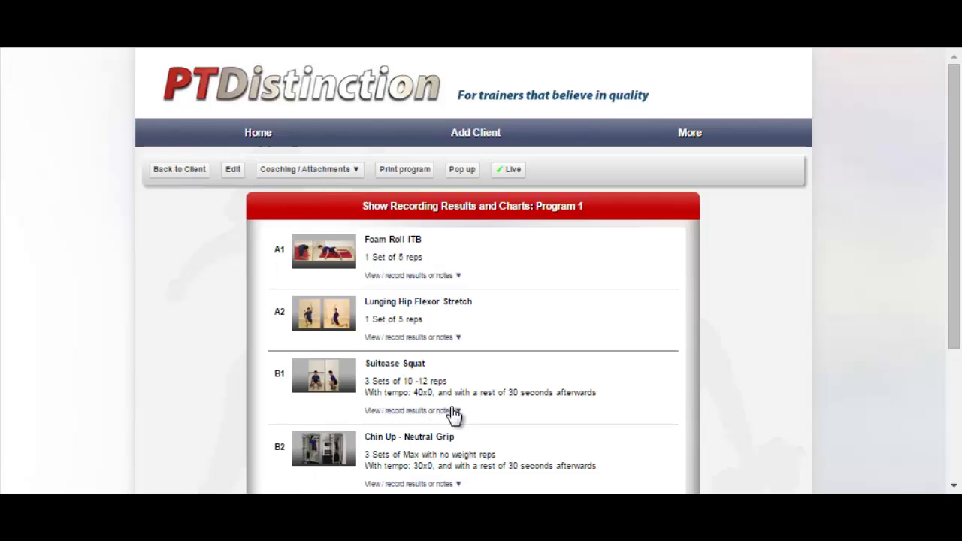
pyautogui.scroll(-1, 466, 422)
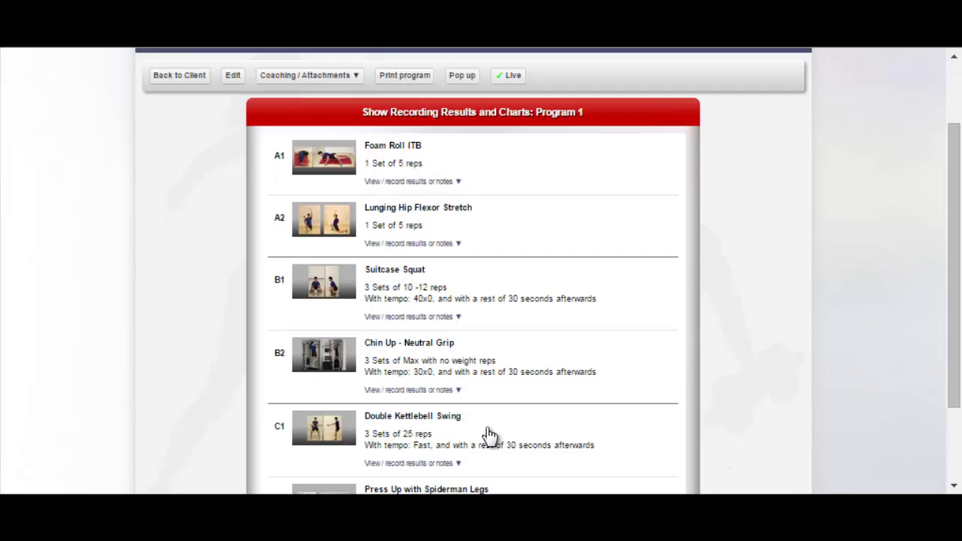
pyautogui.click(405, 393)
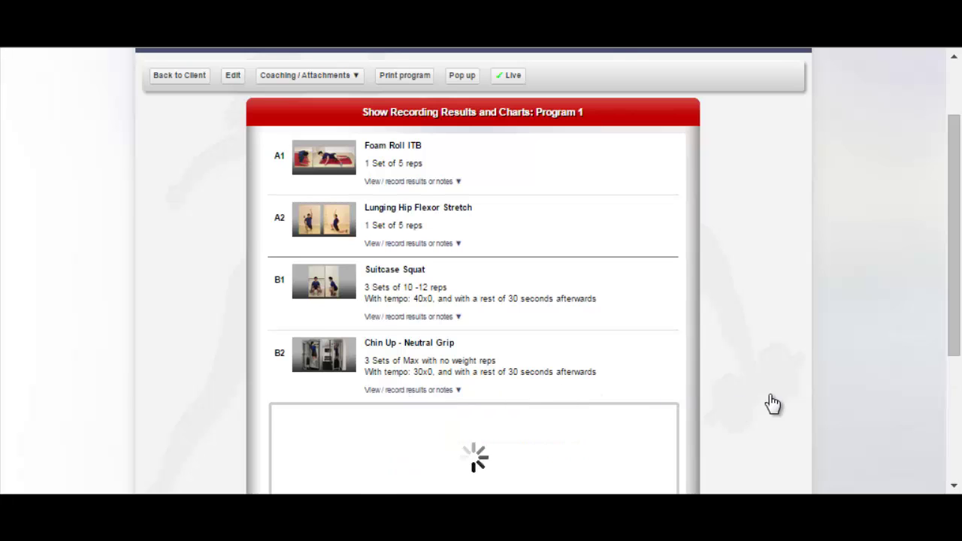
pyautogui.scroll(-1, 773, 404)
pyautogui.scroll(-1, 773, 404)
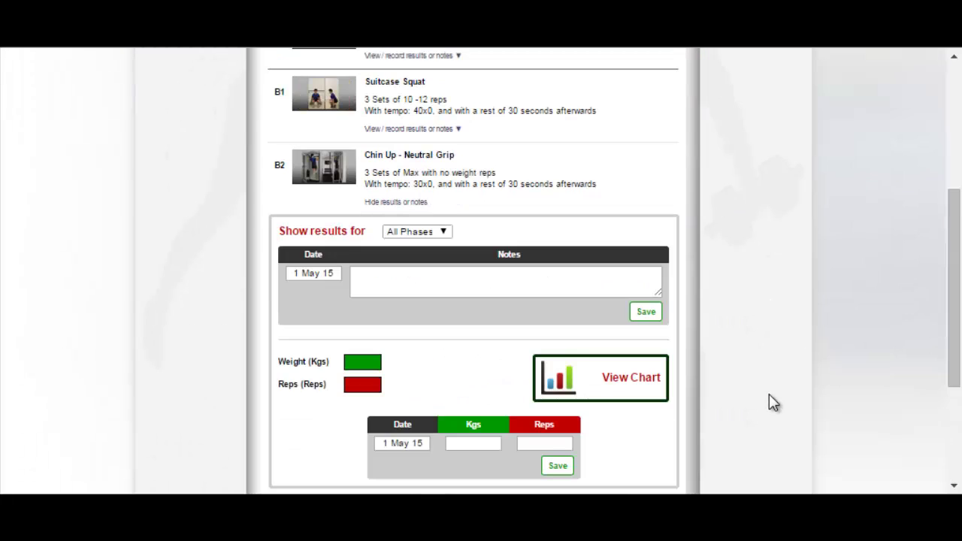
pyautogui.scroll(-1, 769, 395)
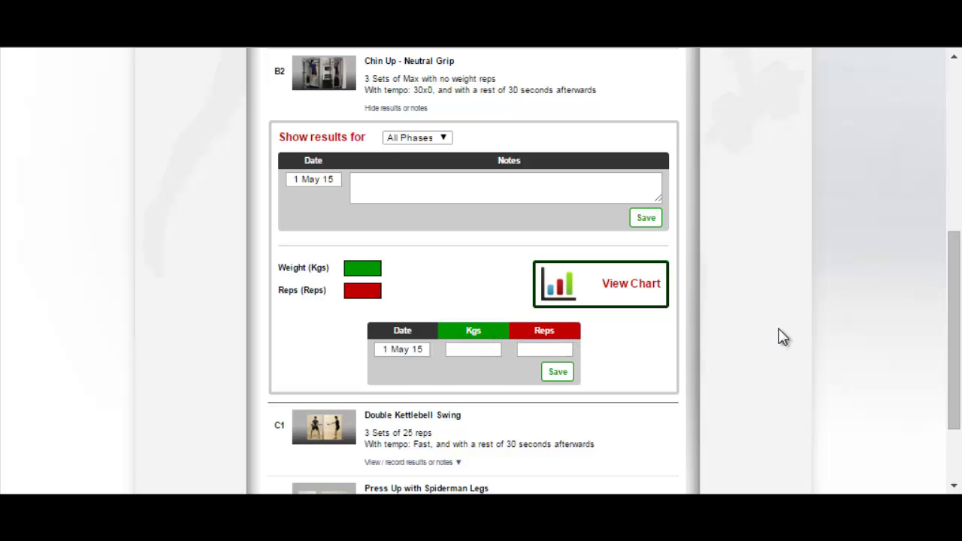
pyautogui.scroll(-3, 784, 335)
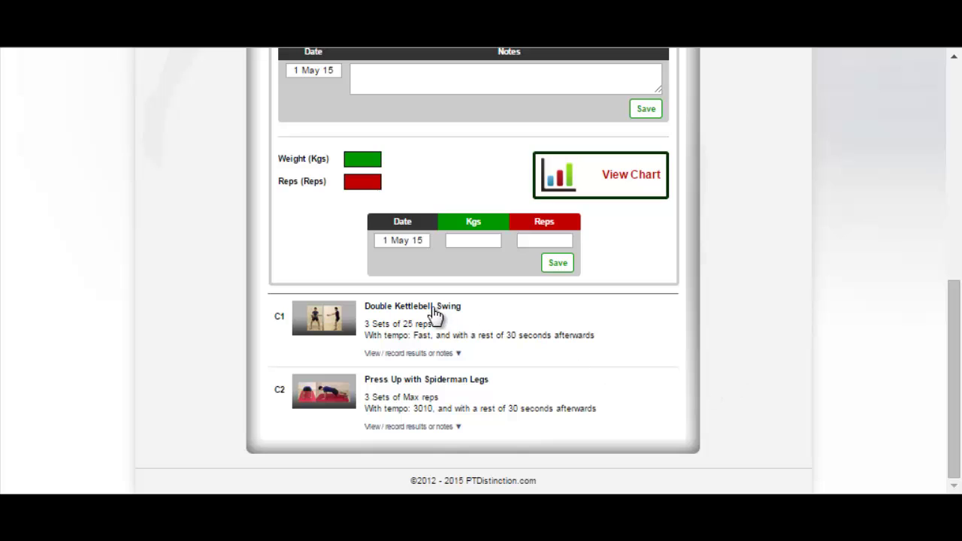
# Show the C1 Double Kettlebell Swing results panel and scroll down to it
pyautogui.click(424, 353)
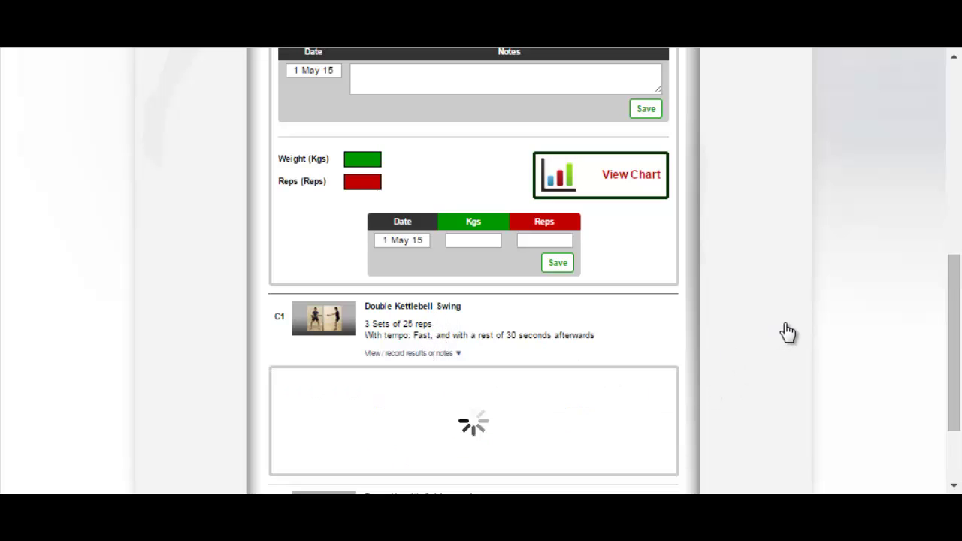
pyautogui.scroll(-2, 789, 333)
pyautogui.scroll(-1, 794, 329)
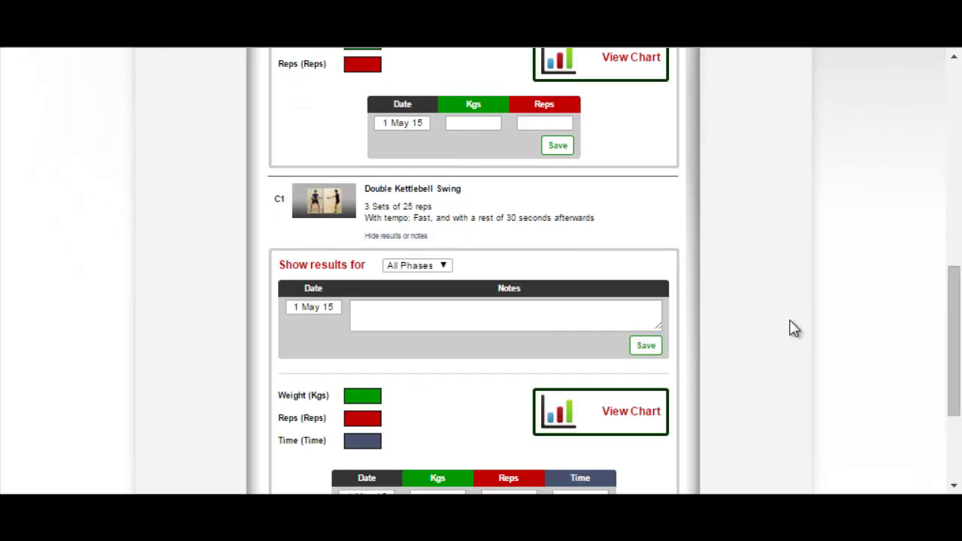
pyautogui.scroll(-2, 791, 326)
pyautogui.scroll(-2, 790, 326)
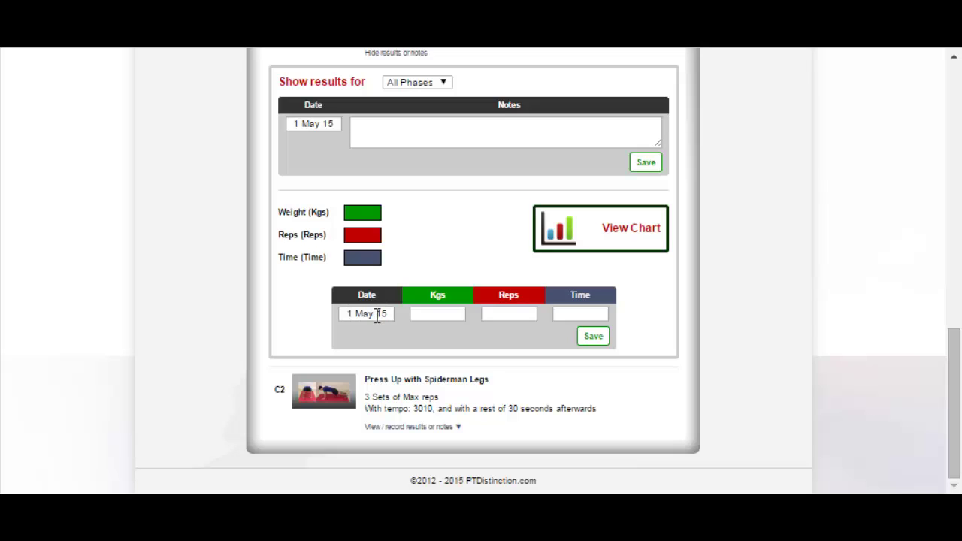
# Start a result dated 7 May 15 with 10 kg and 6 reps
pyautogui.click(377, 315)
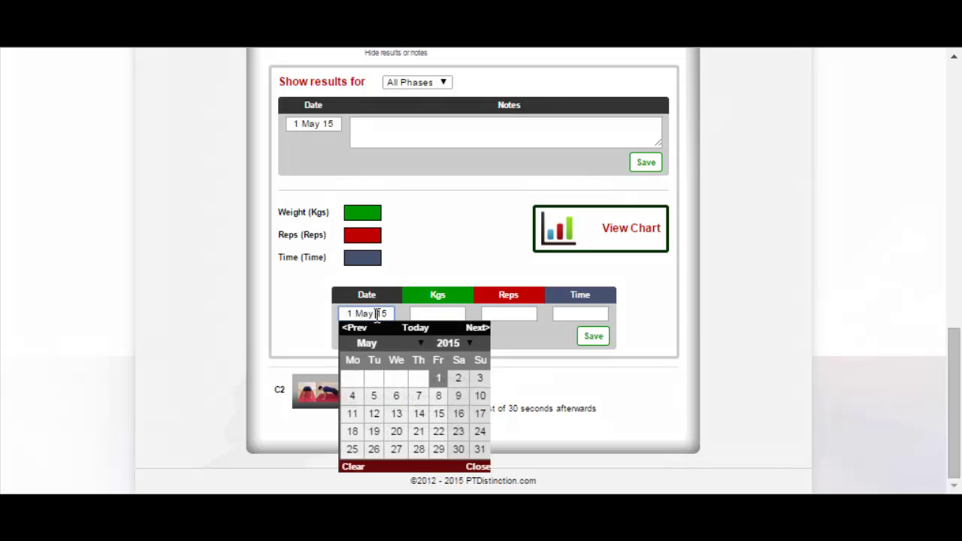
pyautogui.click(419, 399)
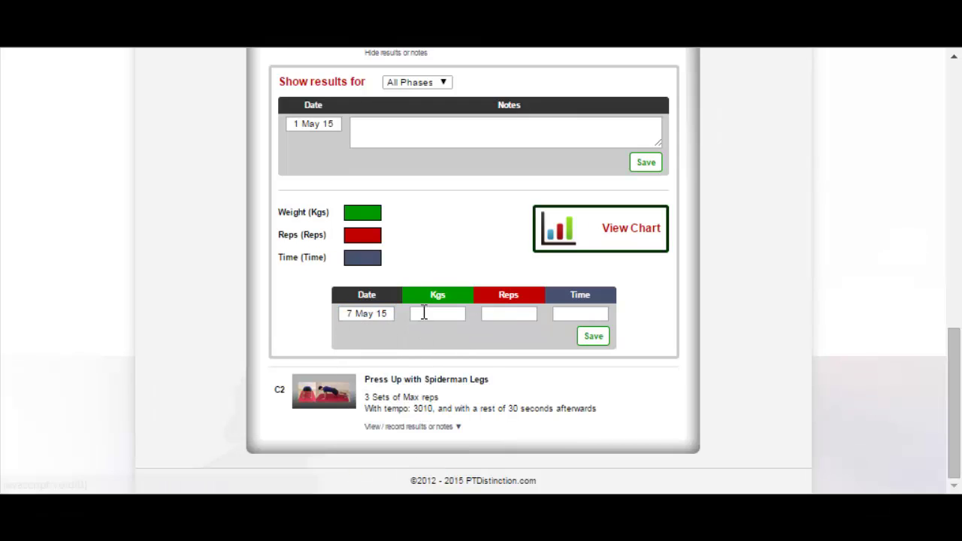
pyautogui.click(424, 313)
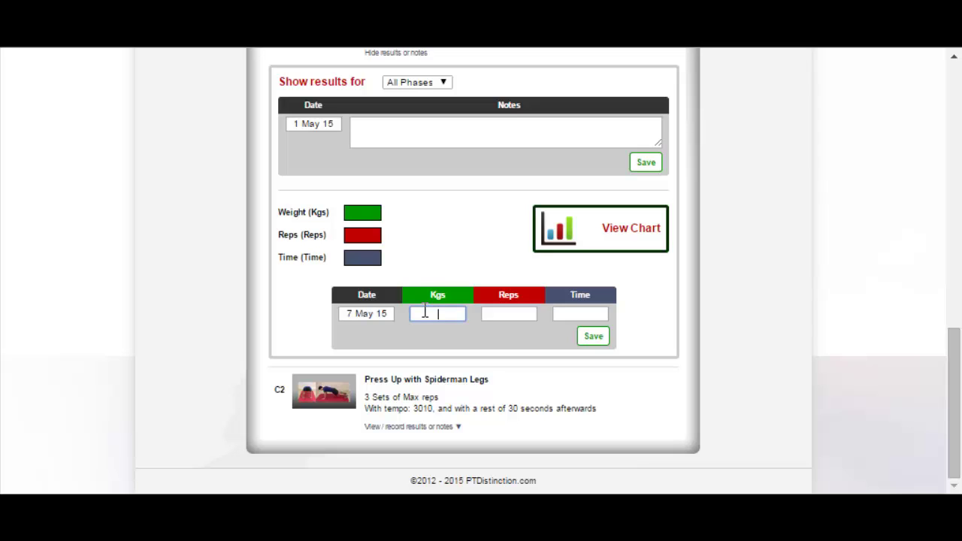
pyautogui.write('10')
pyautogui.click(511, 314)
pyautogui.write('6')
# Set the result's time to 45 seconds and save the entry
pyautogui.click(586, 315)
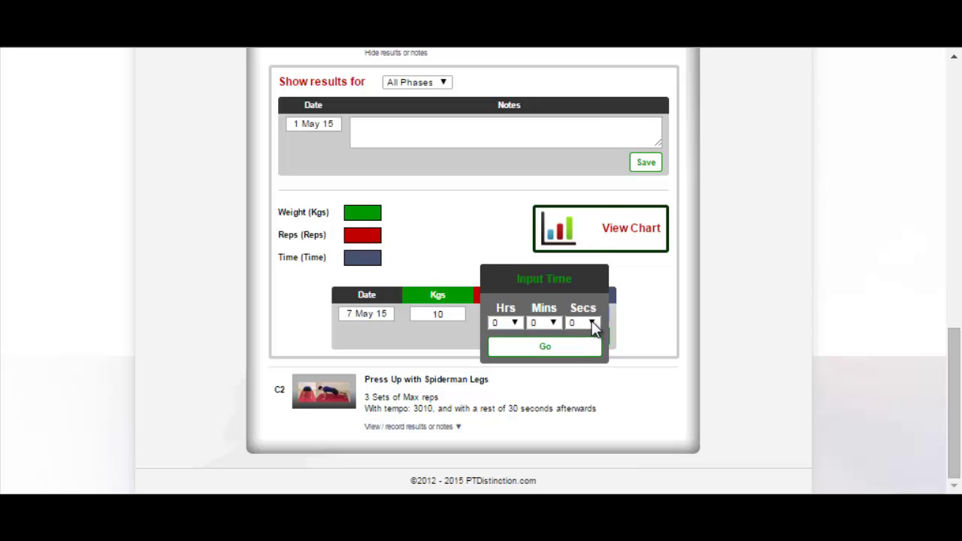
pyautogui.click(593, 324)
pyautogui.moveTo(592, 139); pyautogui.dragTo(593, 244)
pyautogui.click(576, 277)
pyautogui.click(571, 349)
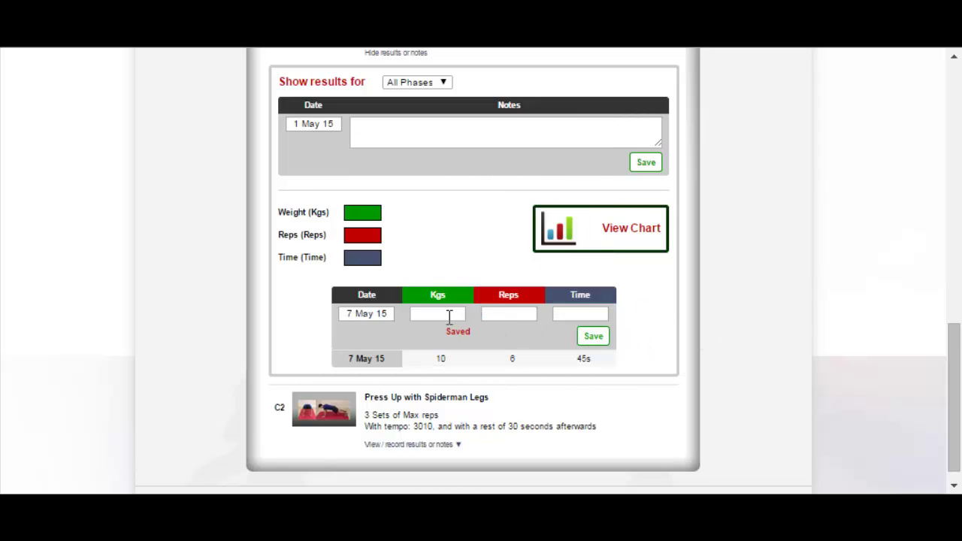
# Start a new result dated 21 May 15 with 10 kg and 8 reps
pyautogui.click(368, 314)
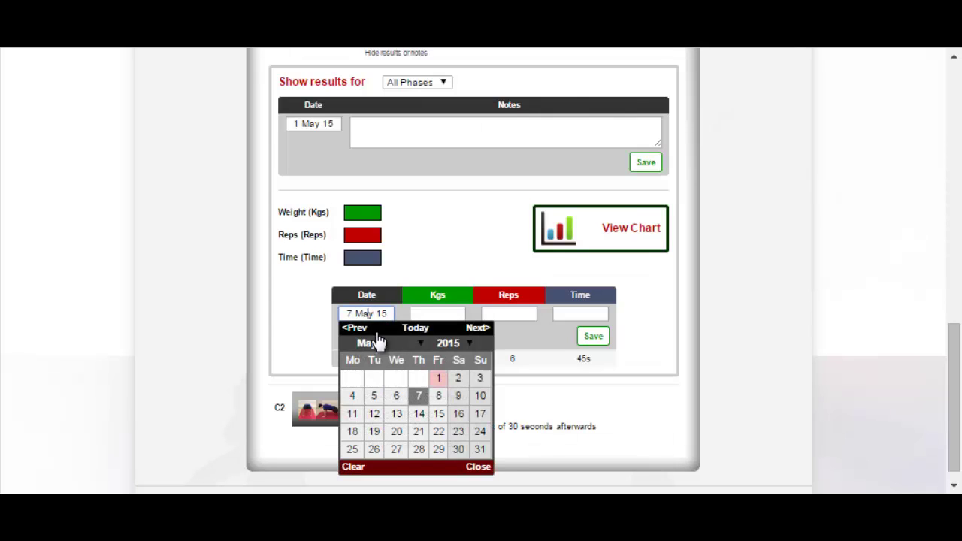
pyautogui.click(419, 433)
pyautogui.click(437, 314)
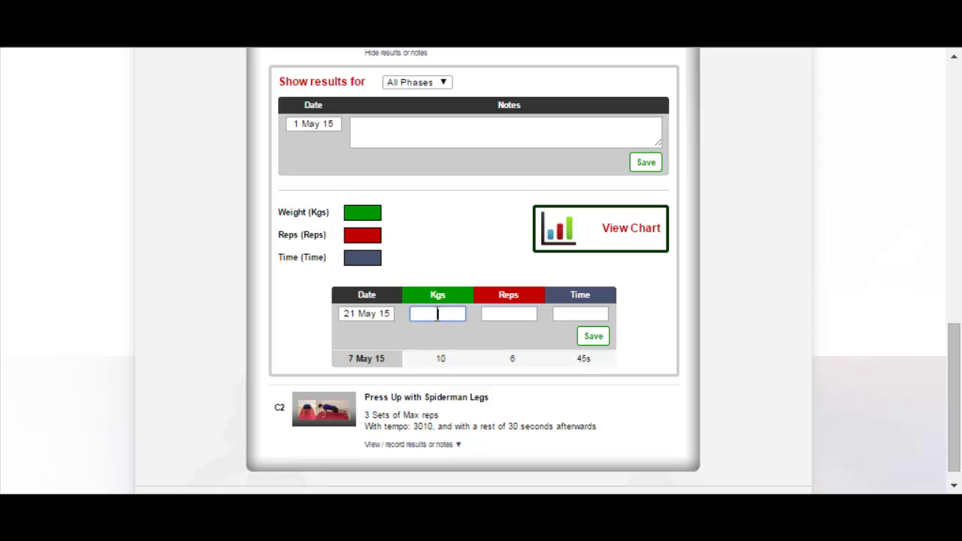
pyautogui.write('10')
pyautogui.press('Tab')
pyautogui.write('8')
pyautogui.press('Tab')
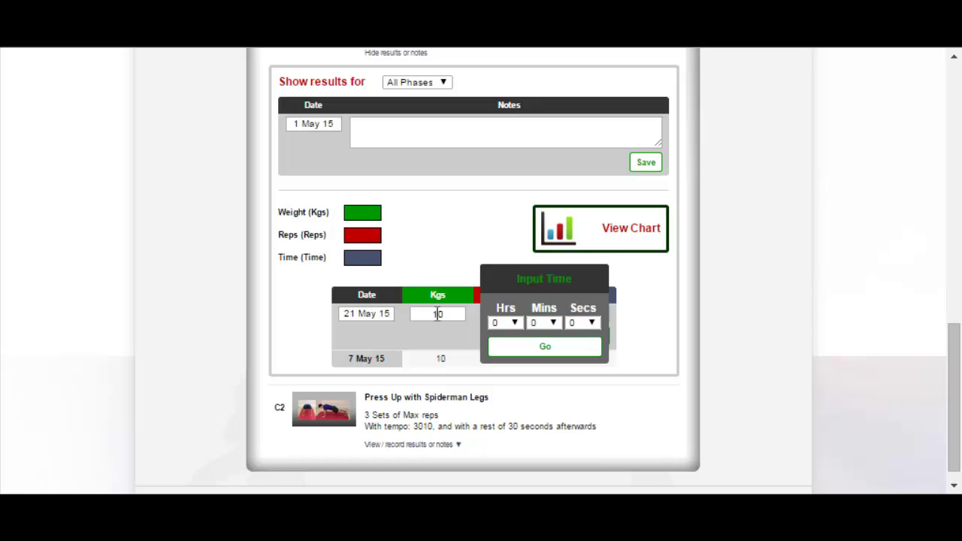
# Set the time to 45 seconds and save the 21 May 15 row
pyautogui.click(596, 324)
pyautogui.moveTo(590, 168); pyautogui.dragTo(588, 245)
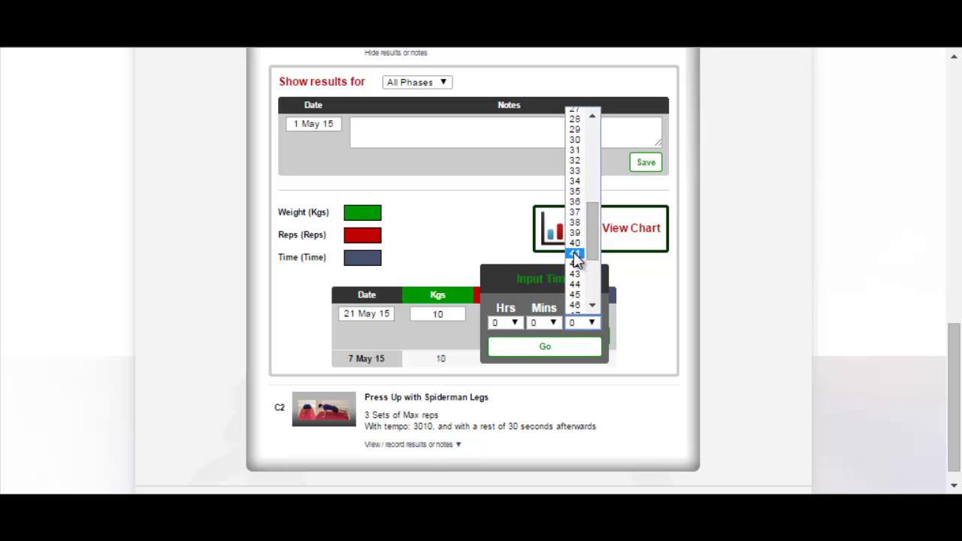
pyautogui.click(577, 295)
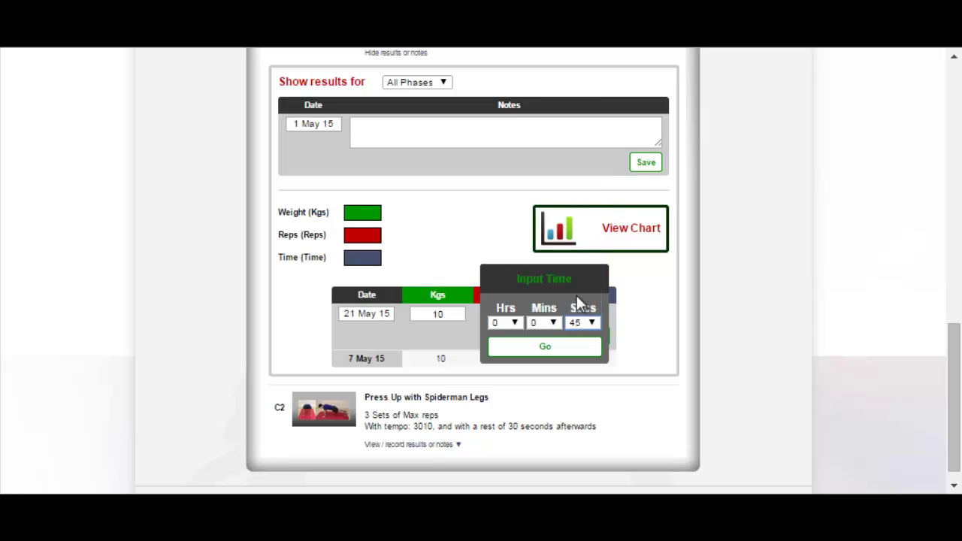
pyautogui.click(541, 347)
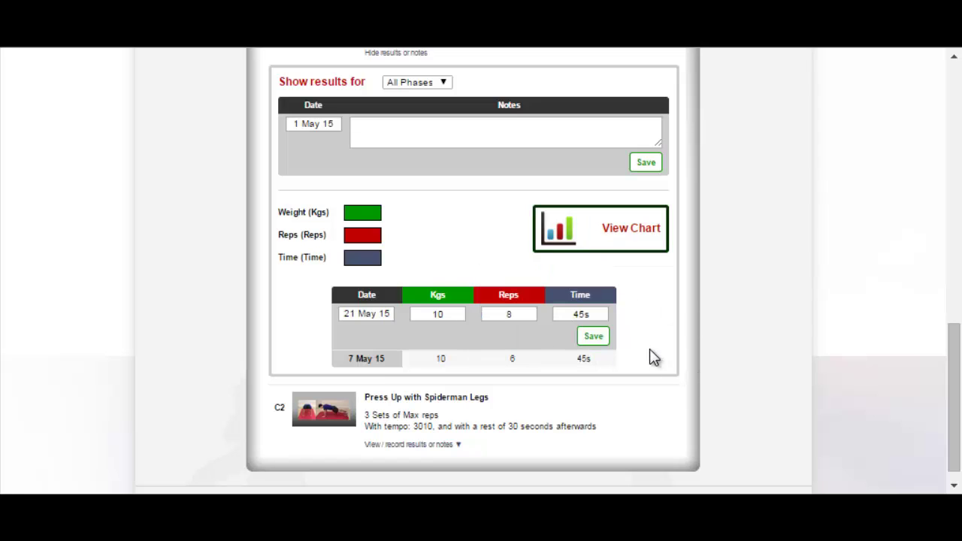
pyautogui.click(604, 338)
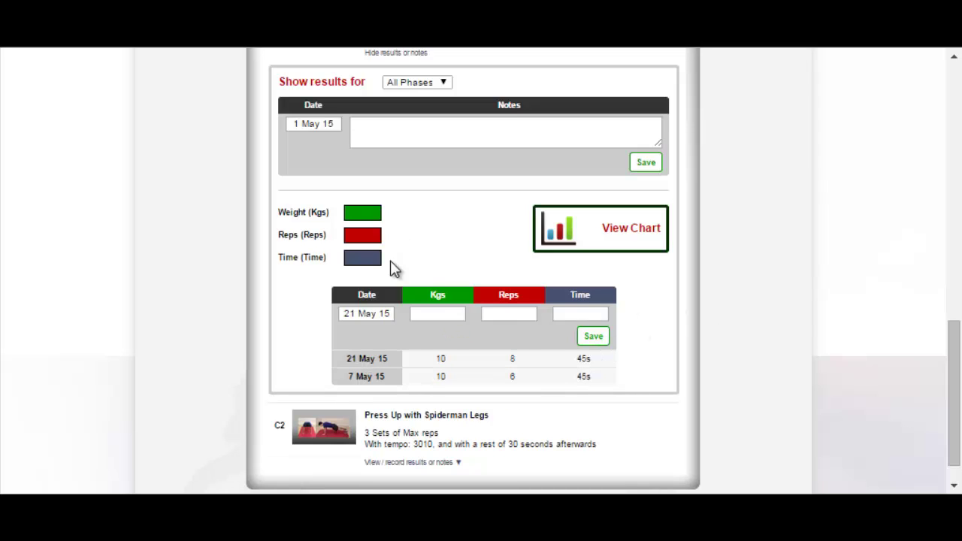
# Start a new result dated 28 May 15 with 12 kg and 9 reps
pyautogui.click(387, 313)
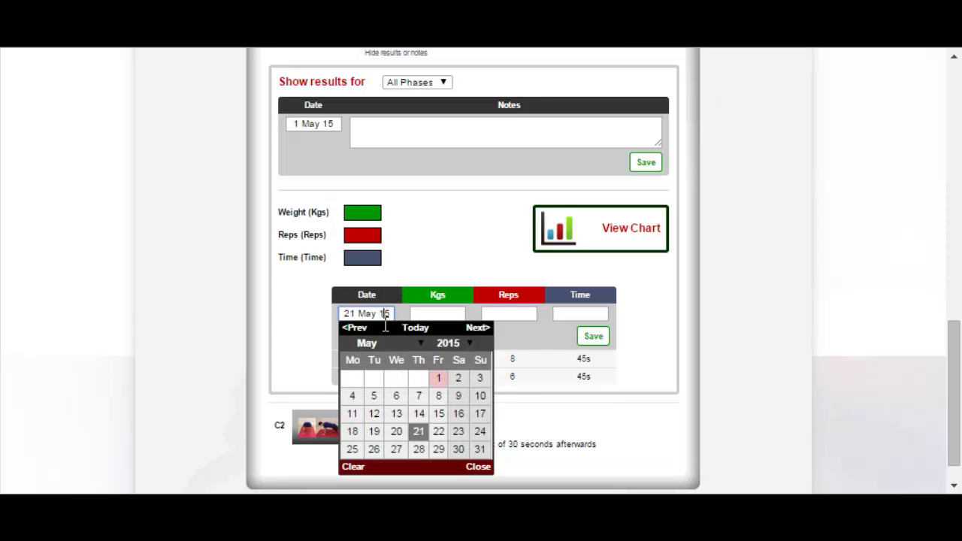
pyautogui.click(418, 449)
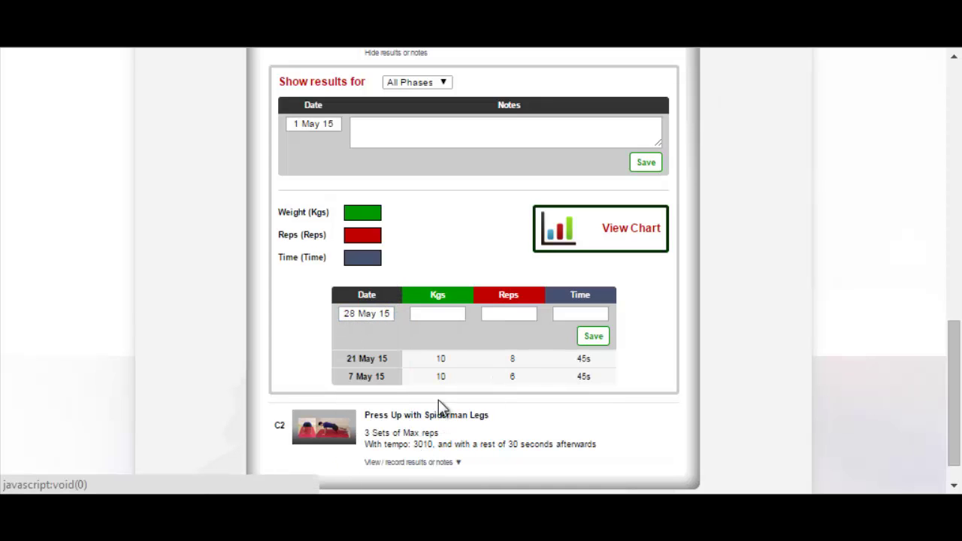
pyautogui.click(440, 315)
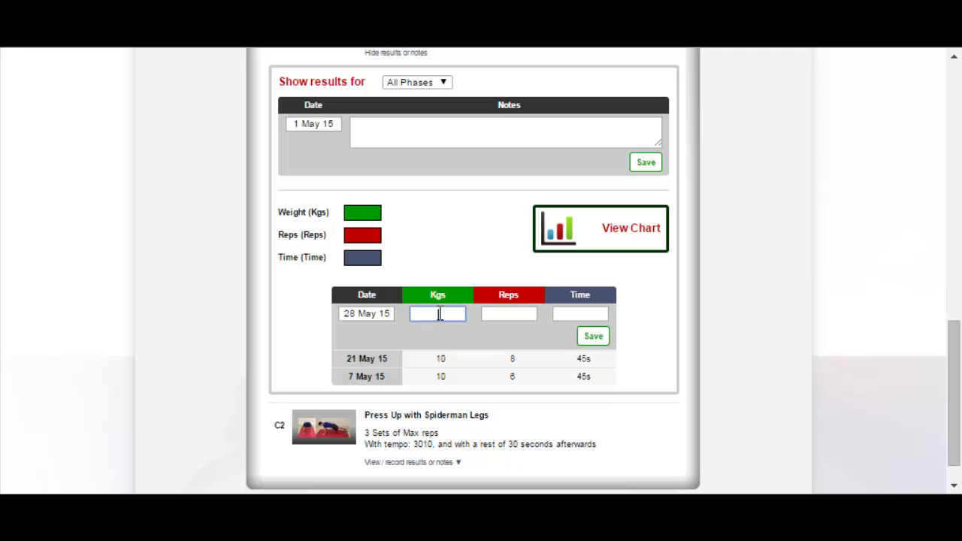
pyautogui.write('12')
pyautogui.click(522, 314)
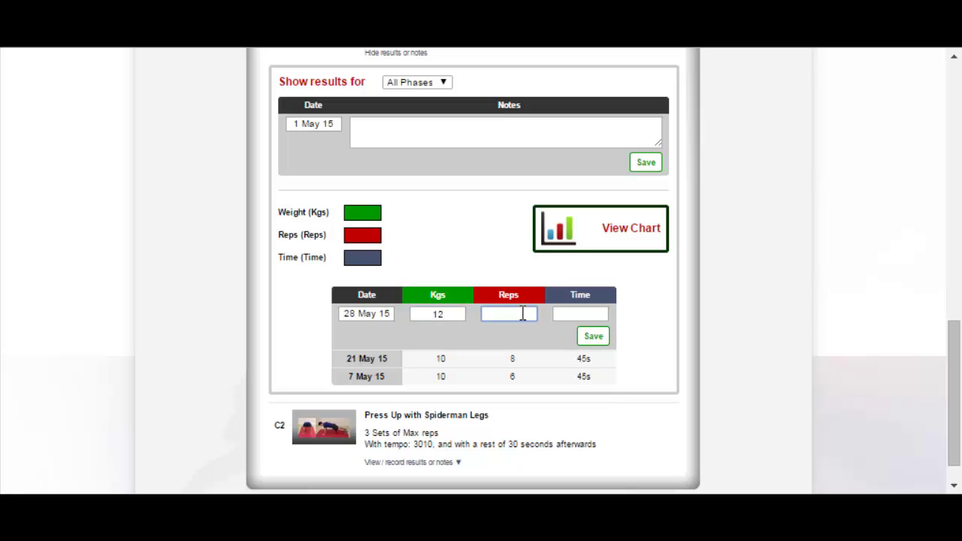
pyautogui.write('9')
# Set the time to 1 minute 0 seconds and save the 28 May 15 result
pyautogui.click(559, 315)
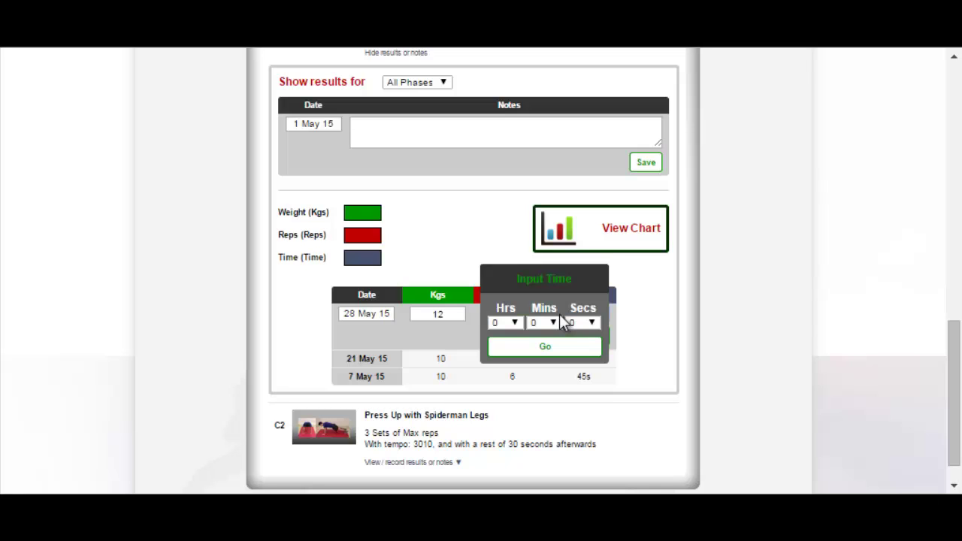
pyautogui.click(593, 324)
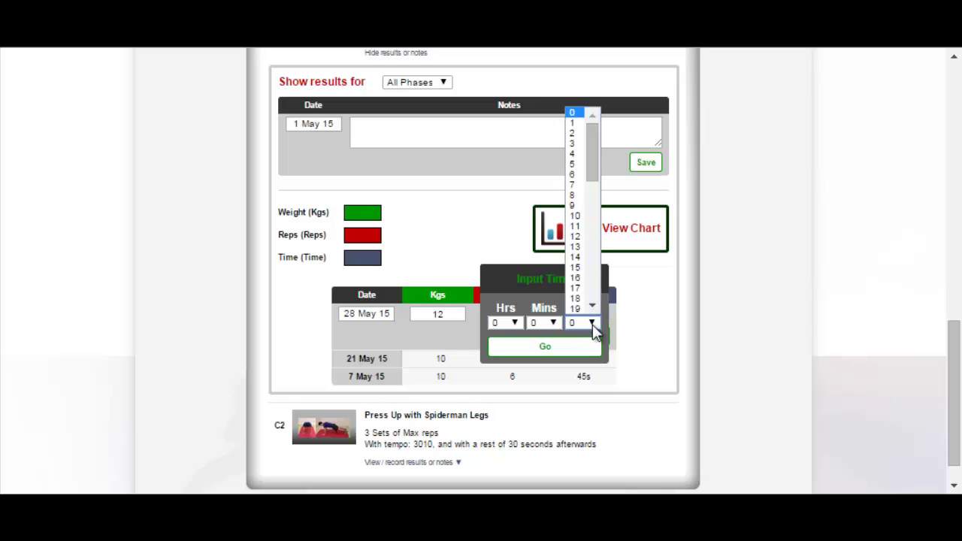
pyautogui.click(639, 331)
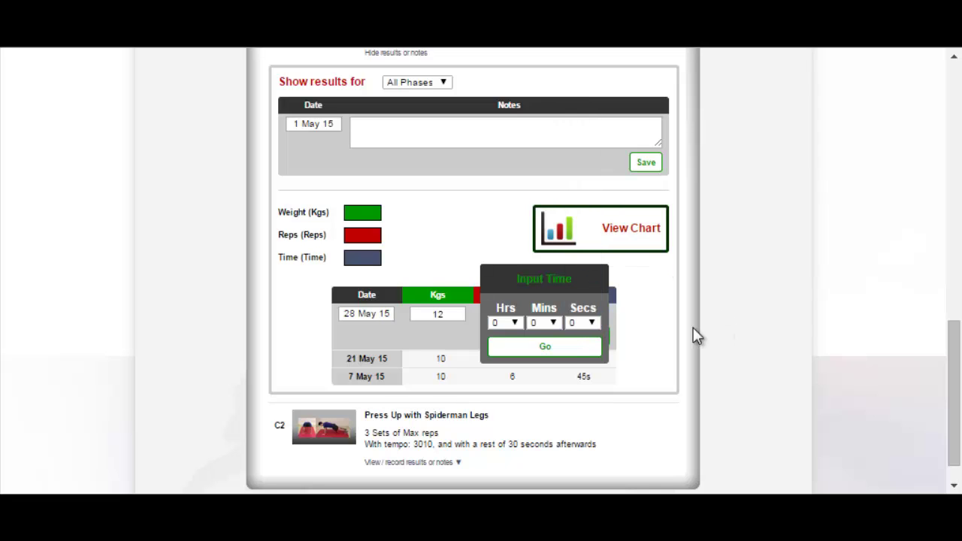
pyautogui.click(555, 324)
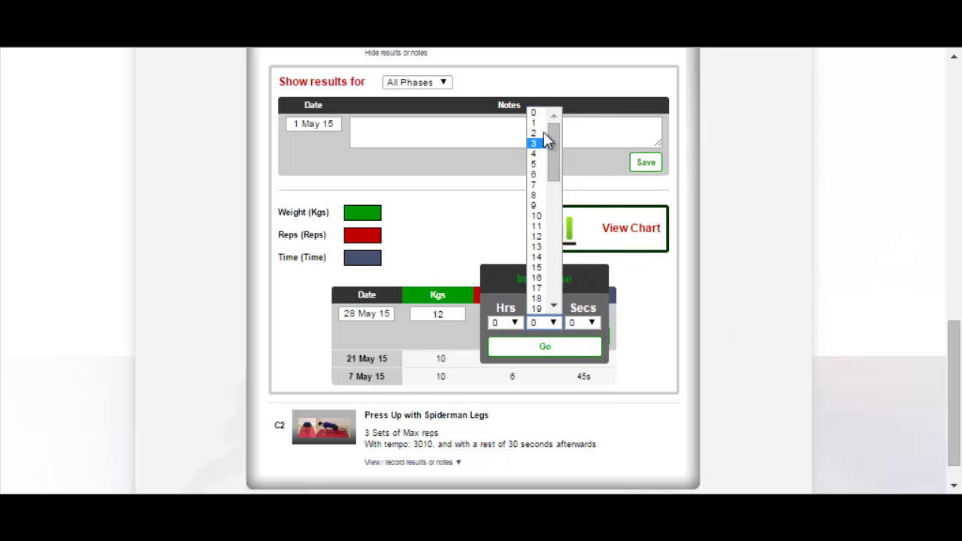
pyautogui.click(544, 129)
pyautogui.click(543, 352)
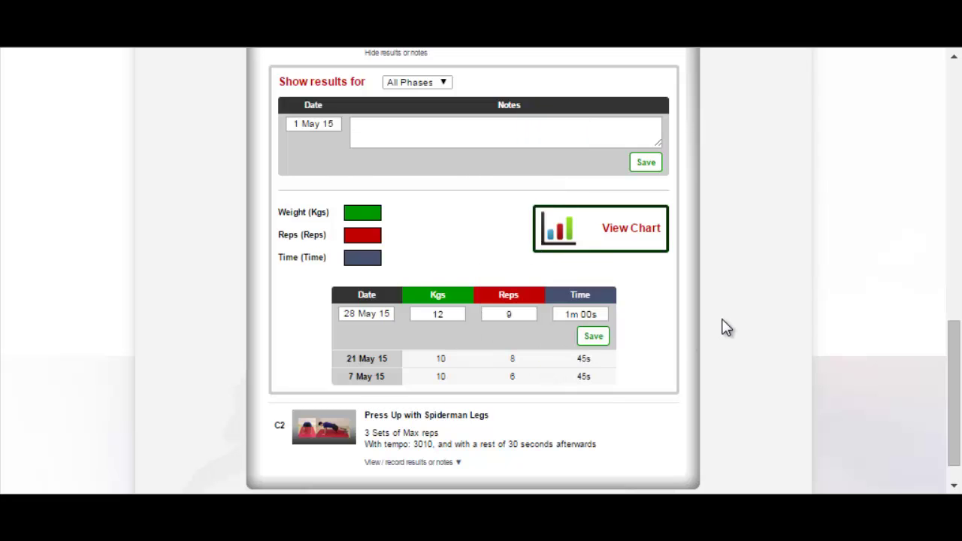
pyautogui.click(598, 340)
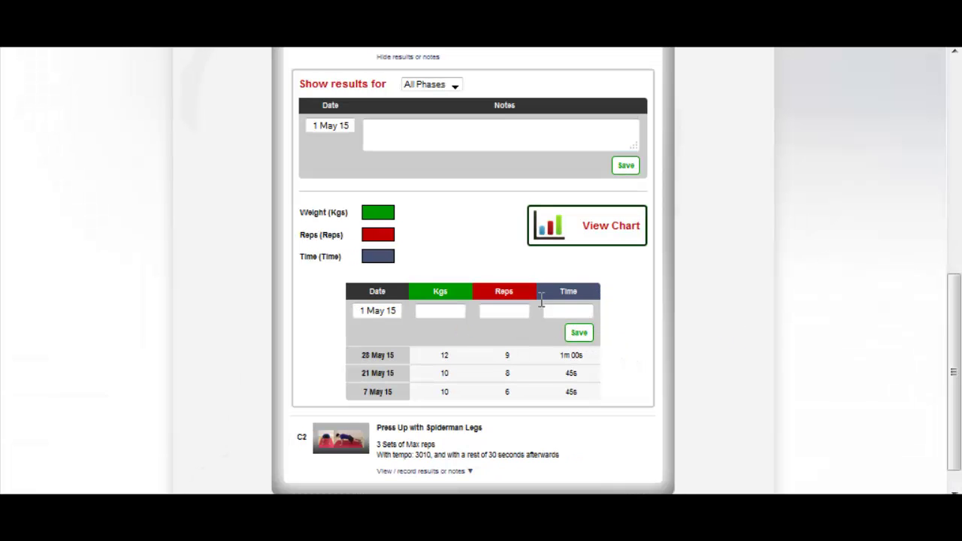
# Open the View Chart dialog for the Double Kettlebell Swing results
pyautogui.click(606, 231)
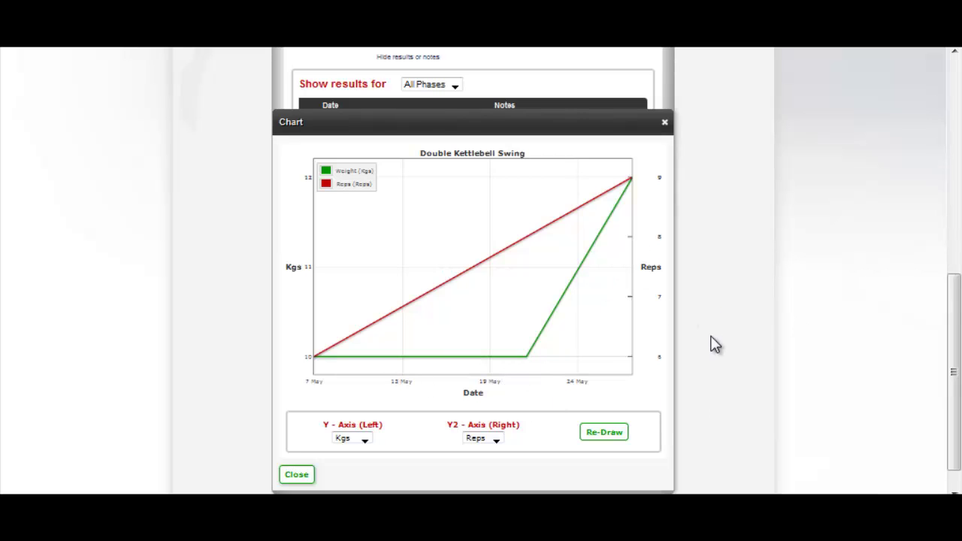
# Redraw the chart with Time on the right Y2-axis and Reps on the left Y-axis
pyautogui.click(496, 440)
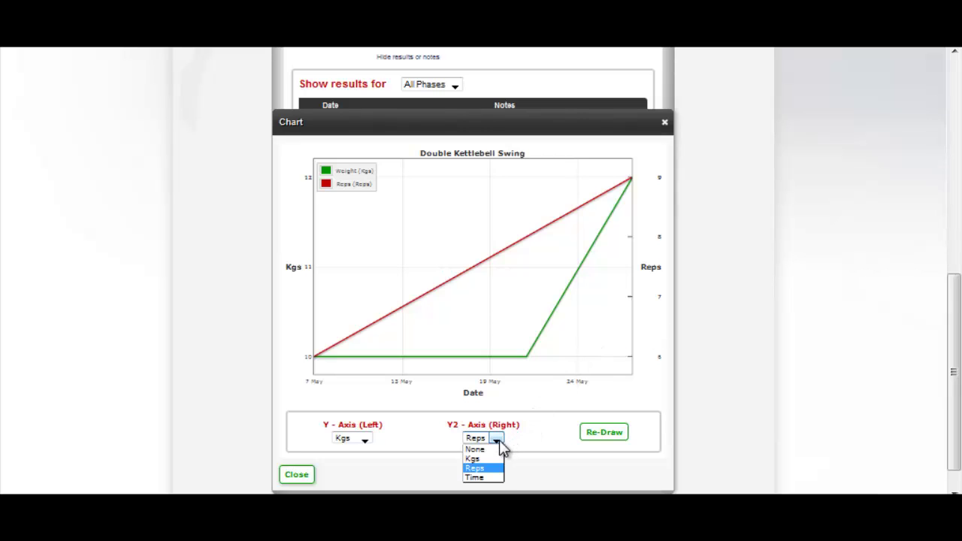
pyautogui.click(487, 478)
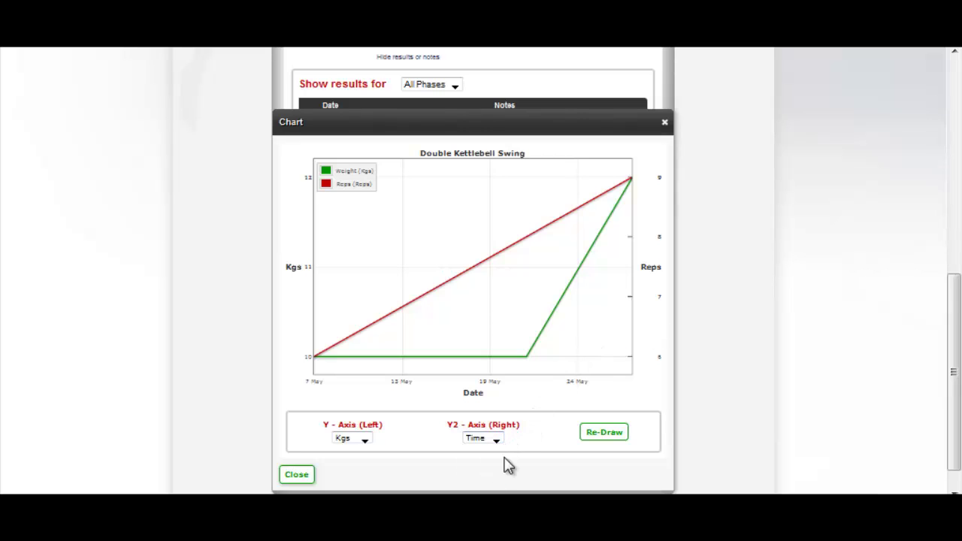
pyautogui.click(587, 438)
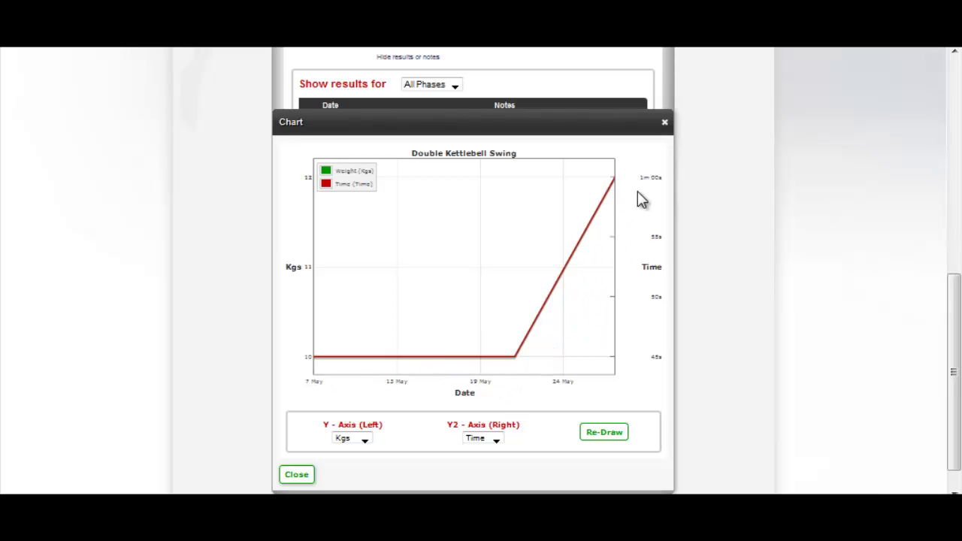
pyautogui.click(365, 444)
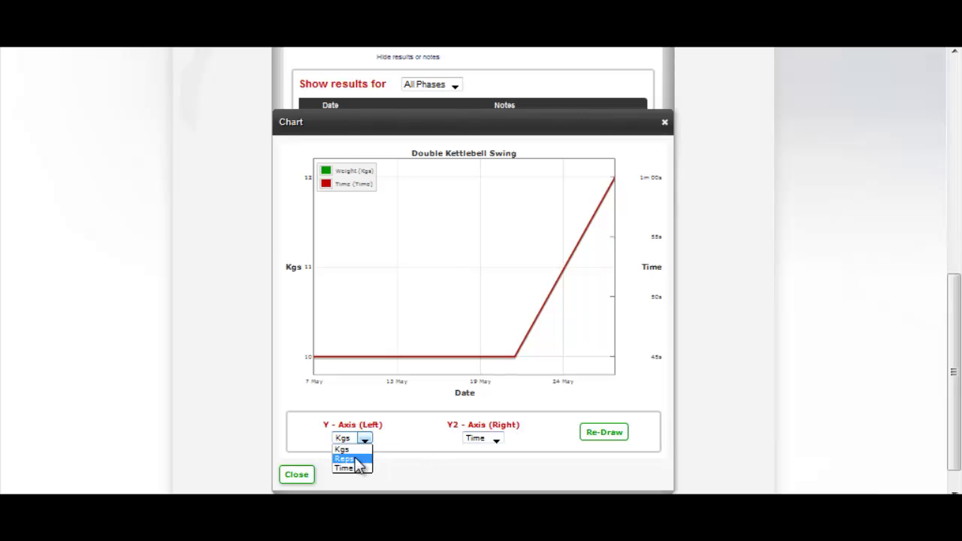
pyautogui.click(357, 458)
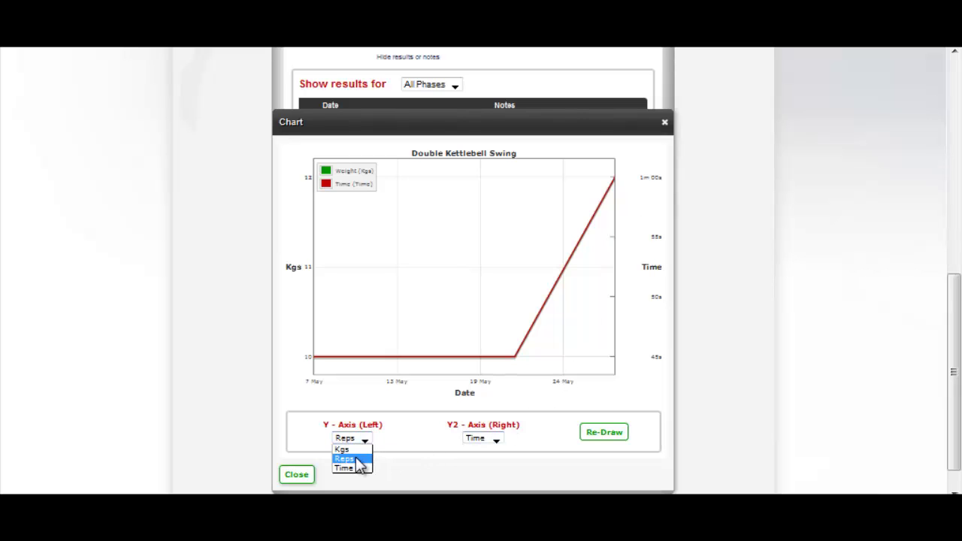
pyautogui.click(606, 435)
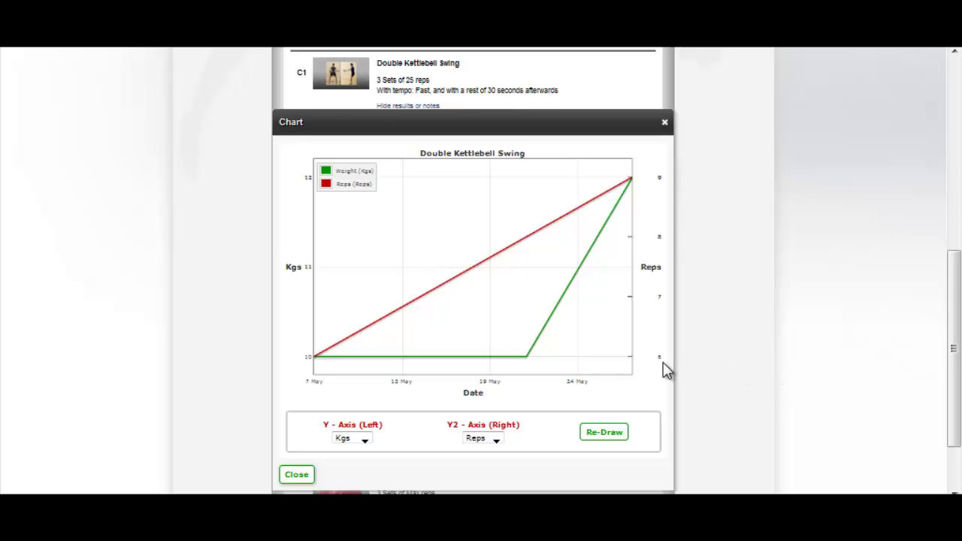
# Close the results chart and go to More > Edit Exercises
pyautogui.click(298, 476)
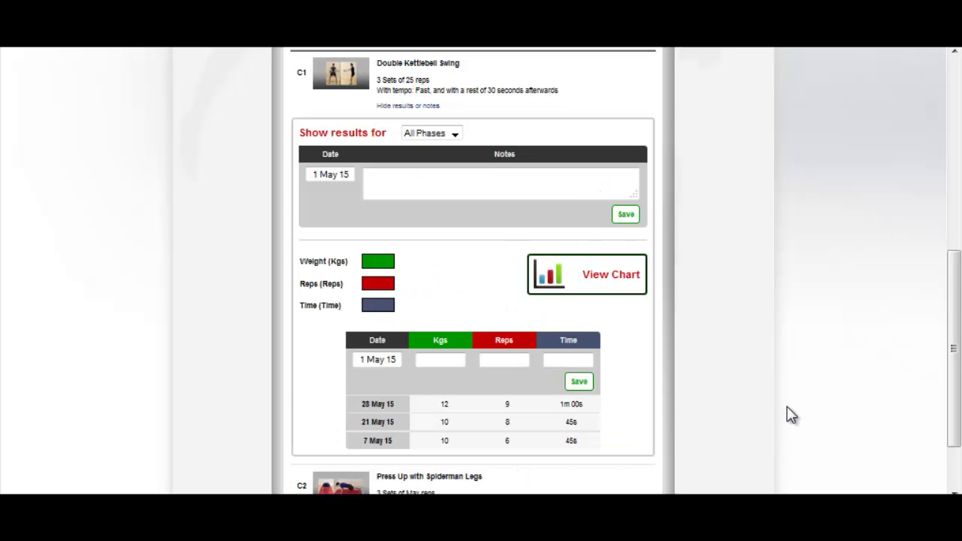
pyautogui.scroll(1, 788, 410)
pyautogui.scroll(2, 788, 410)
pyautogui.scroll(2, 788, 410)
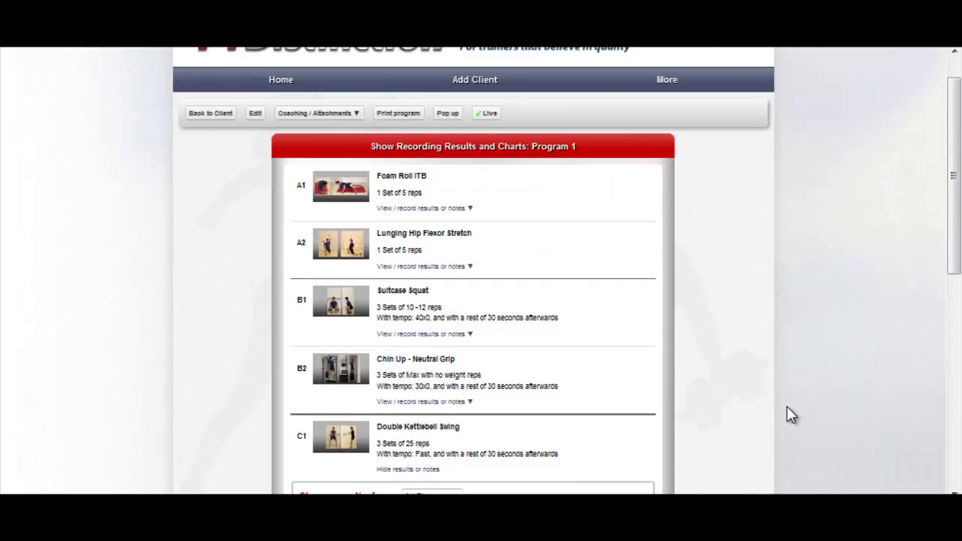
pyautogui.scroll(1, 788, 409)
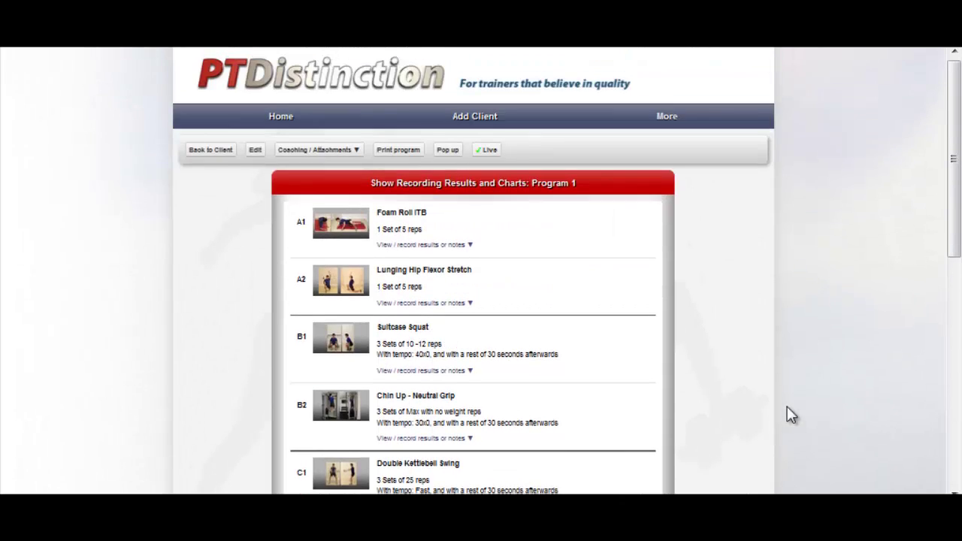
pyautogui.click(667, 120)
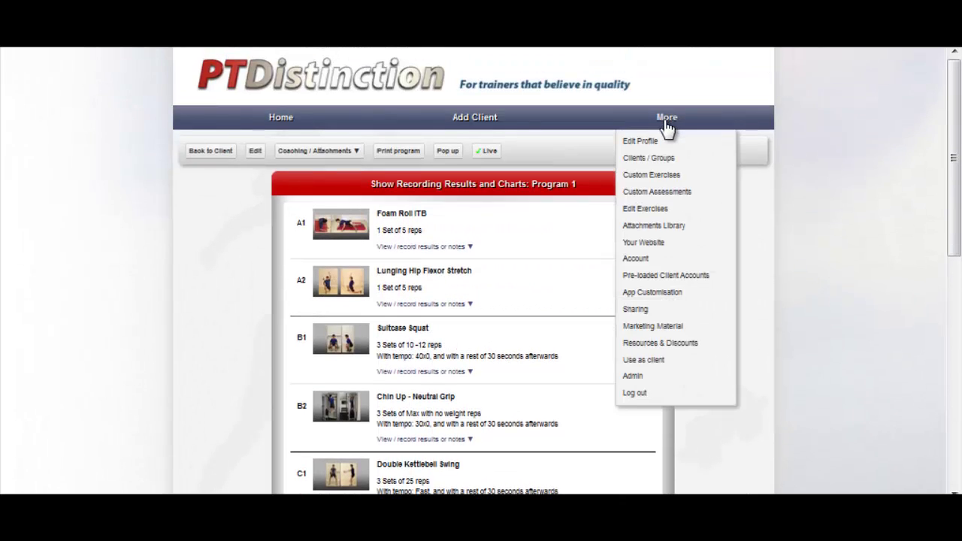
pyautogui.click(655, 210)
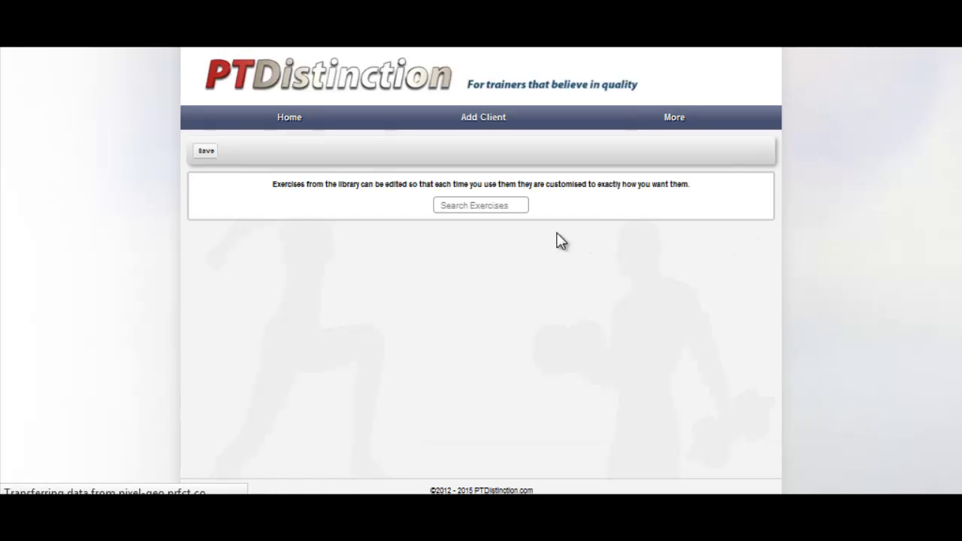
# Search the library for 'DOUBLE KETTL' and open Double Kettlebell Swing for editing
pyautogui.click(458, 205)
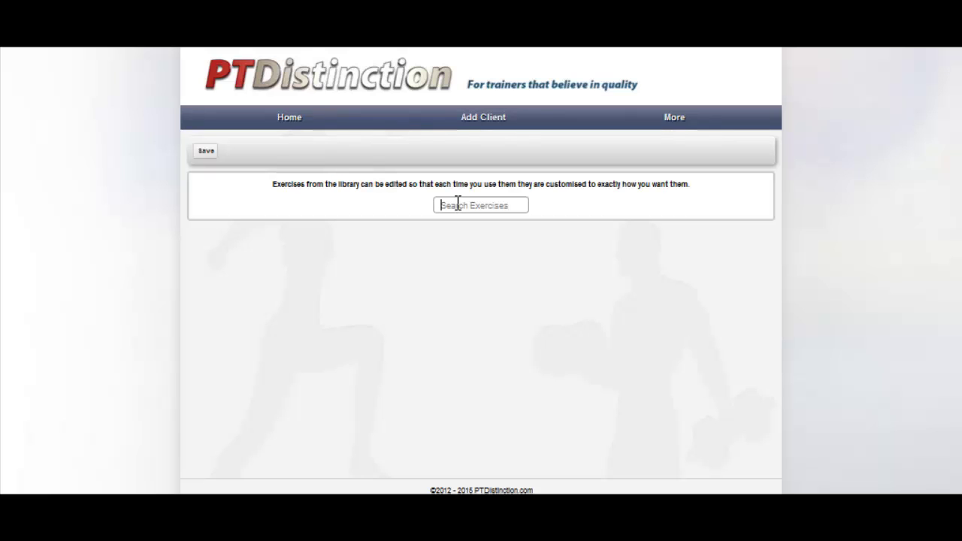
pyautogui.write('DOUB')
pyautogui.write('LE KETTL')
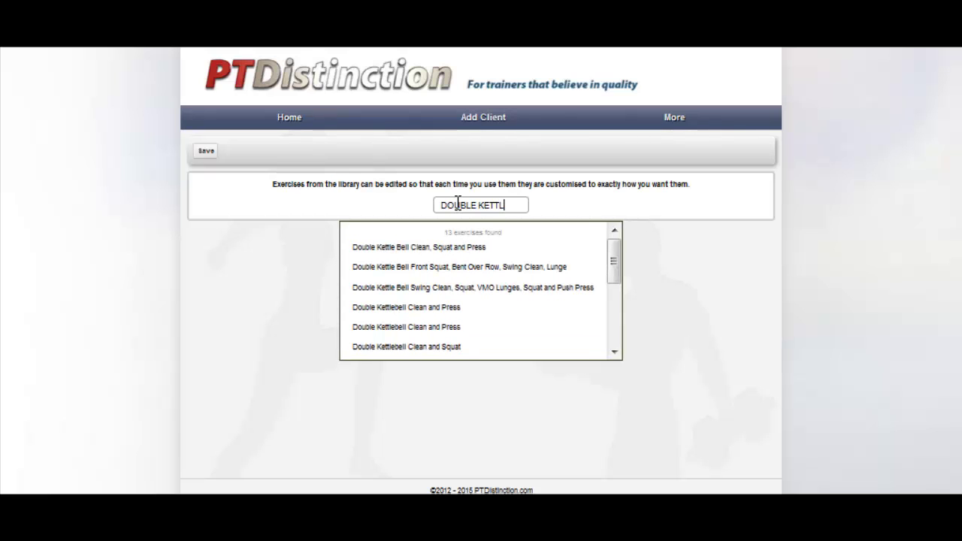
pyautogui.click(615, 354)
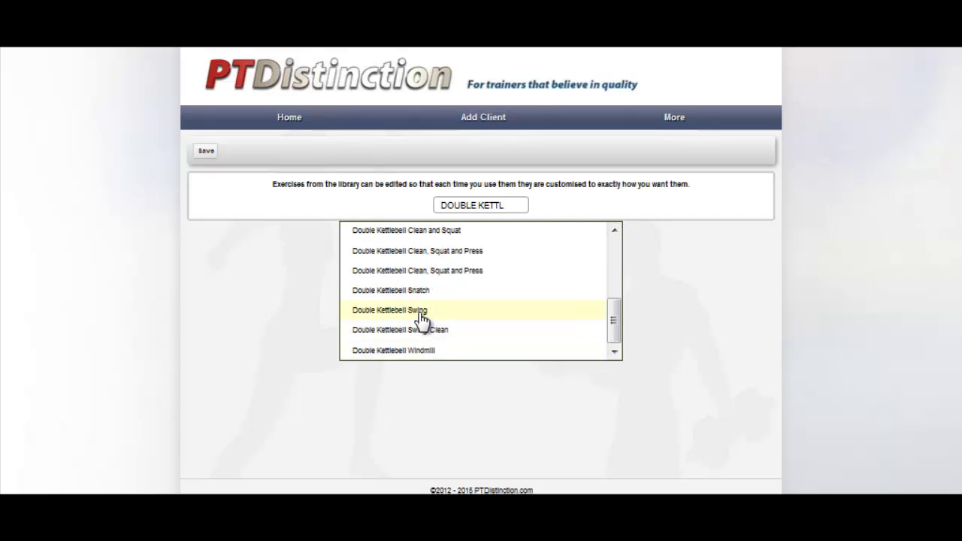
pyautogui.click(422, 313)
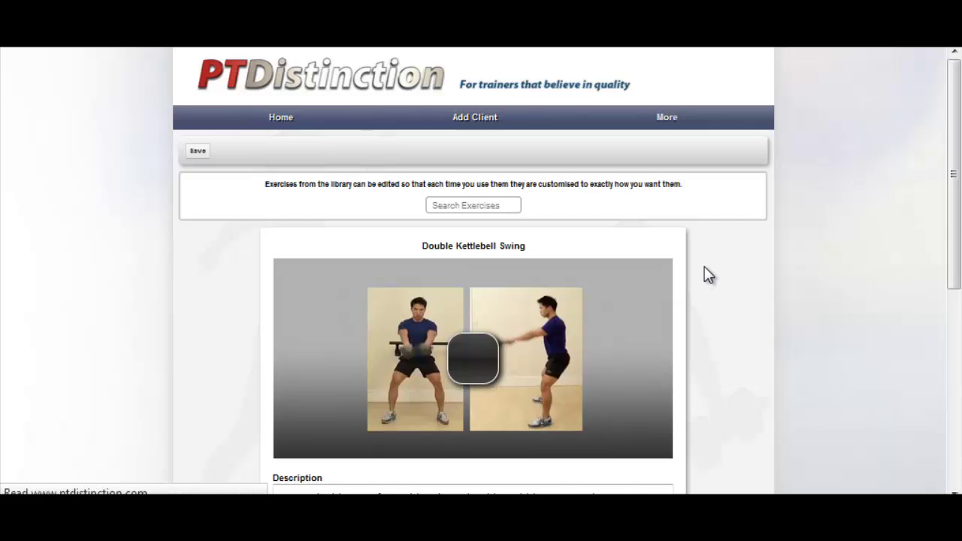
# Open the Add Record Set form under Double Kettlebell Swing's Results / Charting Defaults
pyautogui.scroll(-1, 709, 276)
pyautogui.scroll(-2, 651, 279)
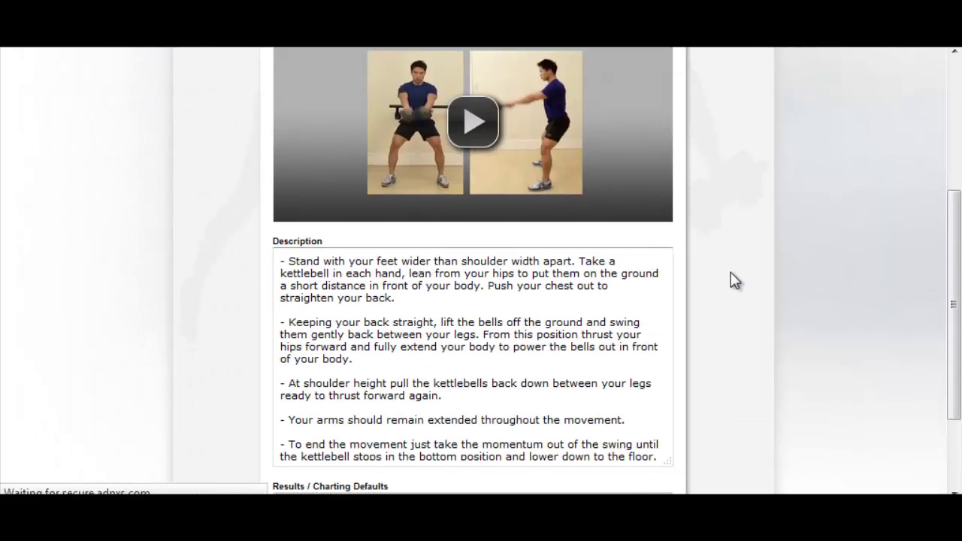
pyautogui.scroll(-2, 733, 279)
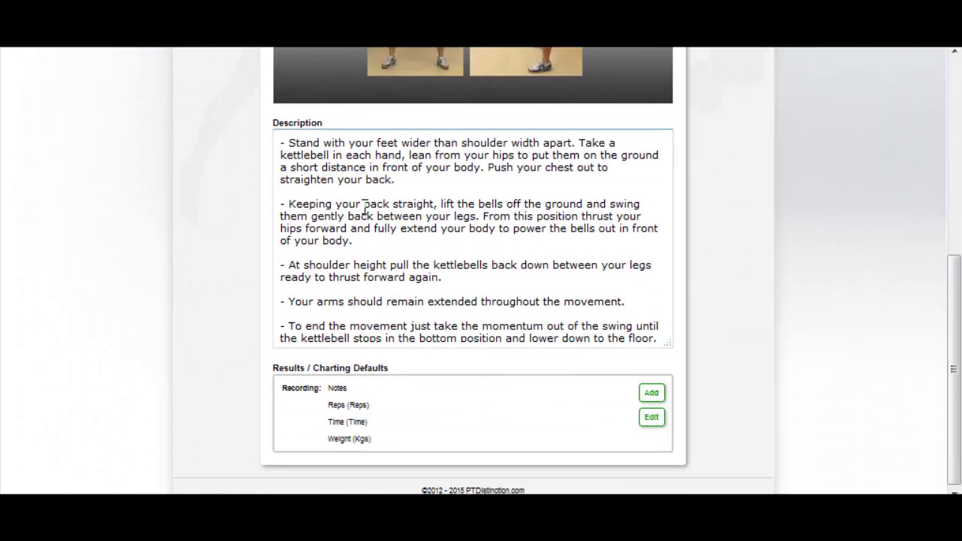
pyautogui.click(384, 205)
pyautogui.click(709, 309)
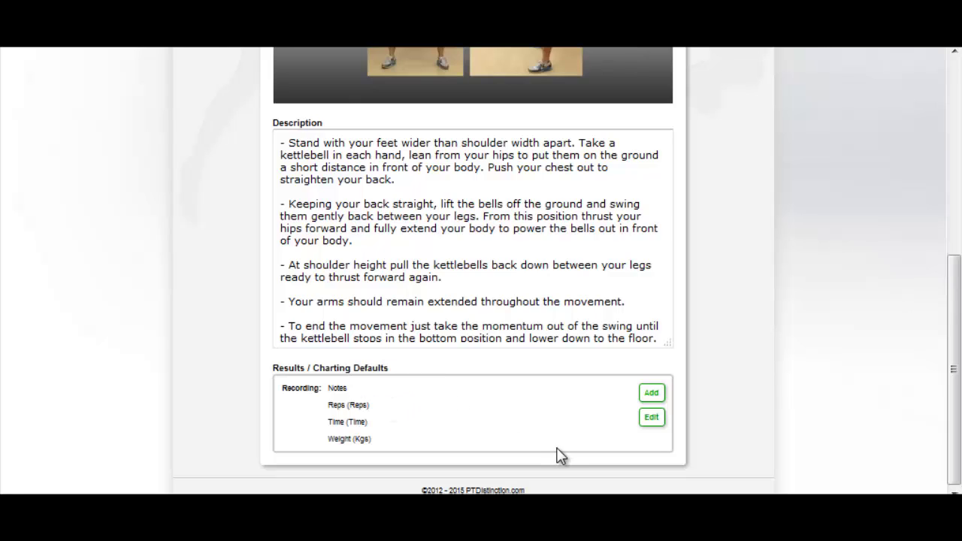
pyautogui.click(654, 397)
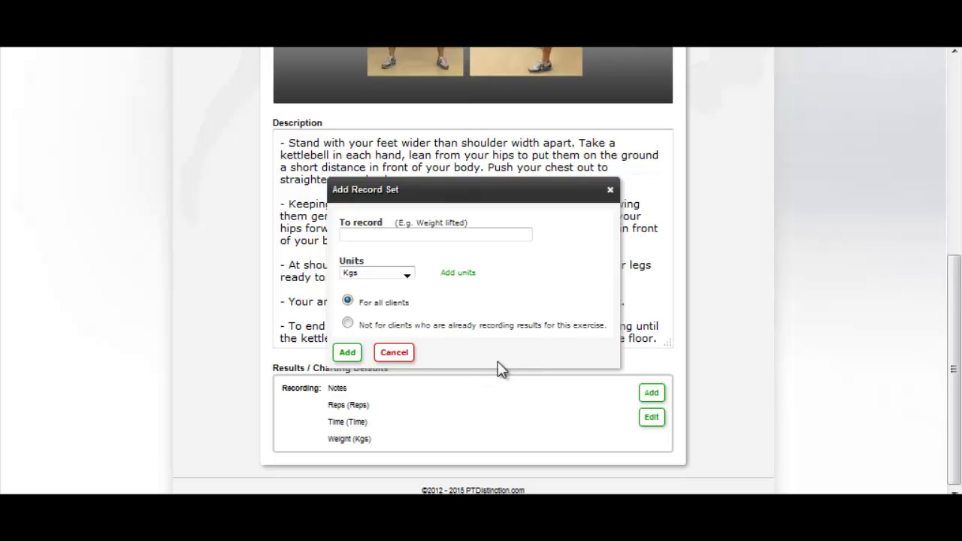
# Cancel Add Record Set and delete the Time variable for all clients
pyautogui.click(397, 356)
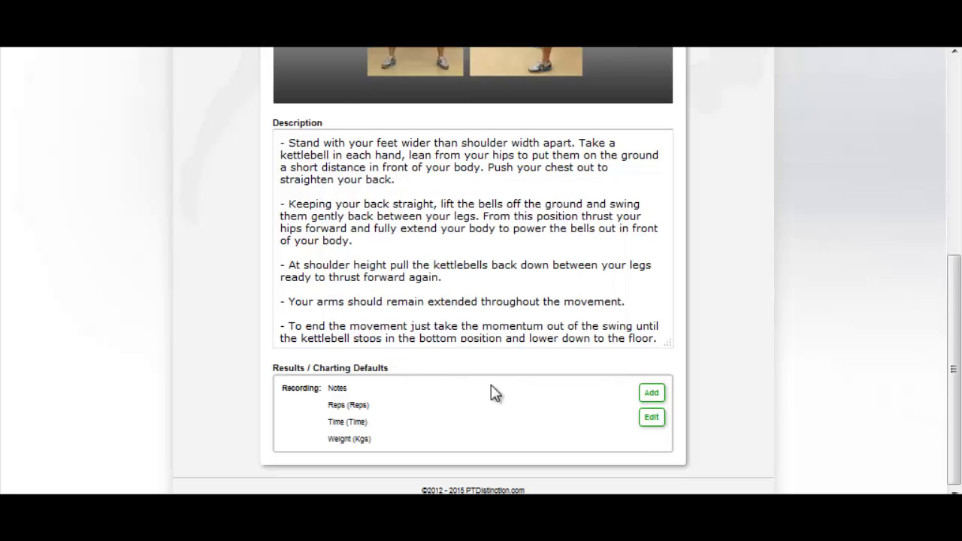
pyautogui.click(649, 420)
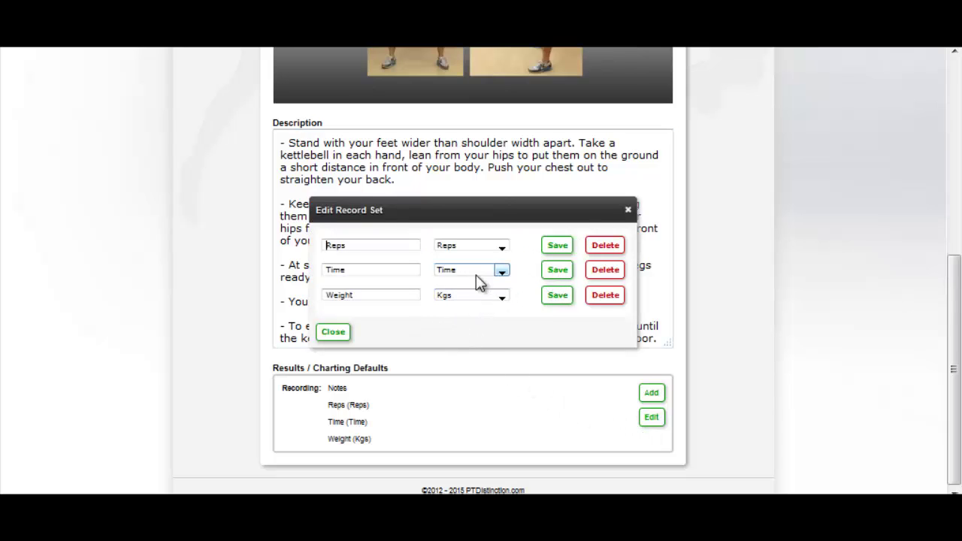
pyautogui.click(603, 276)
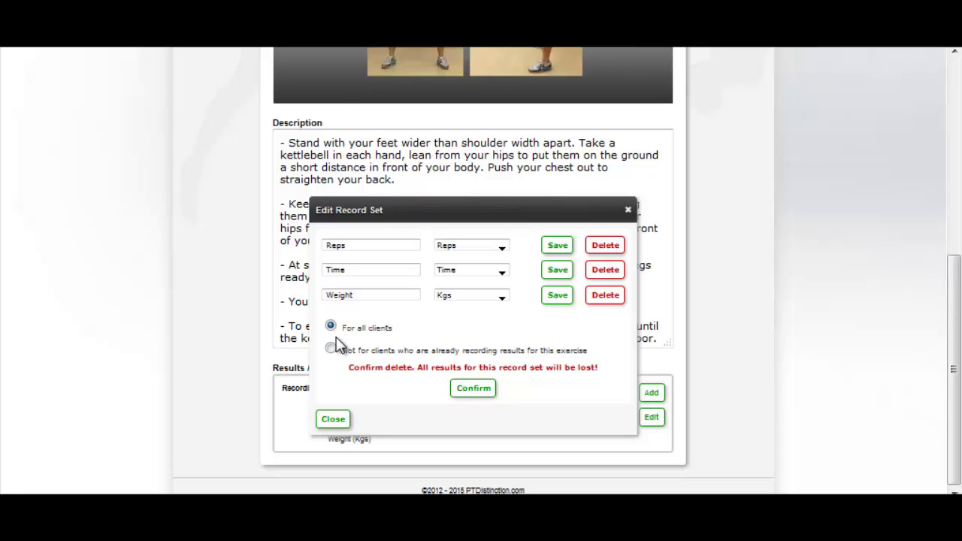
pyautogui.click(470, 390)
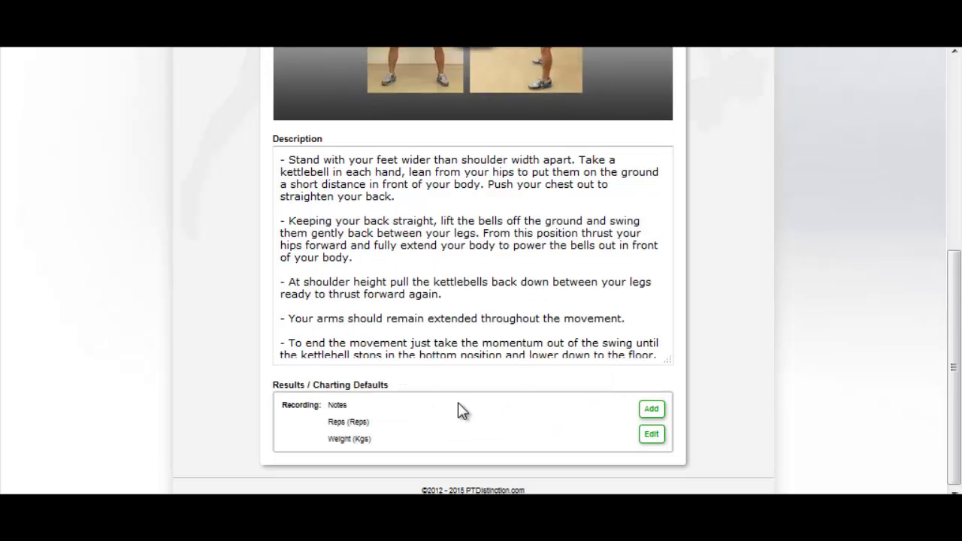
# Return to Program 1 and view C1 Double Kettlebell Swing results, now only Kgs and Reps
pyautogui.scroll(5, 727, 408)
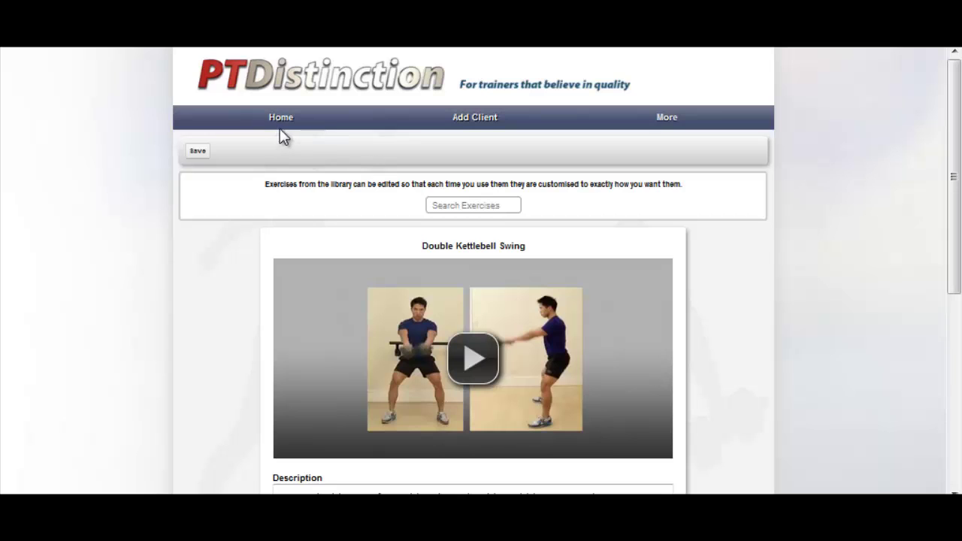
pyautogui.click(281, 121)
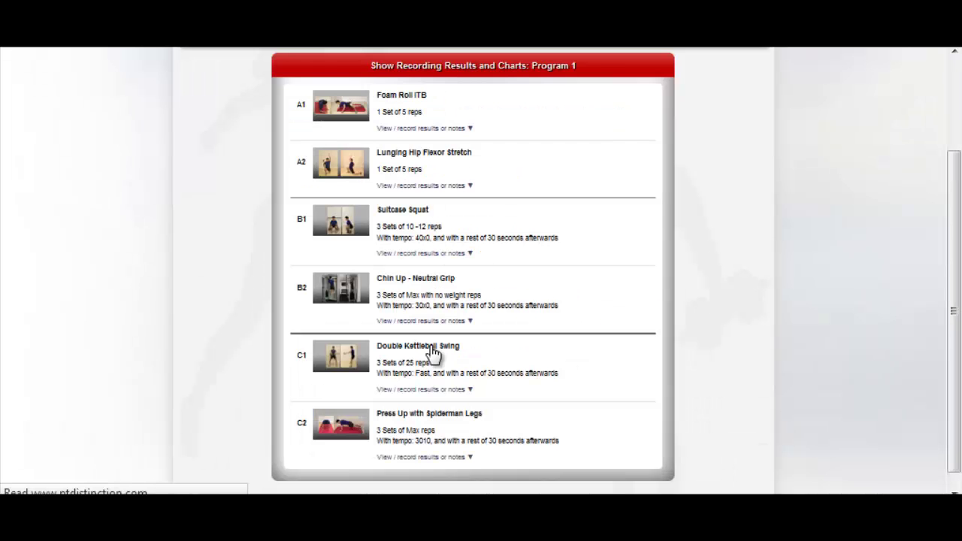
pyautogui.click(426, 389)
pyautogui.scroll(-4, 741, 380)
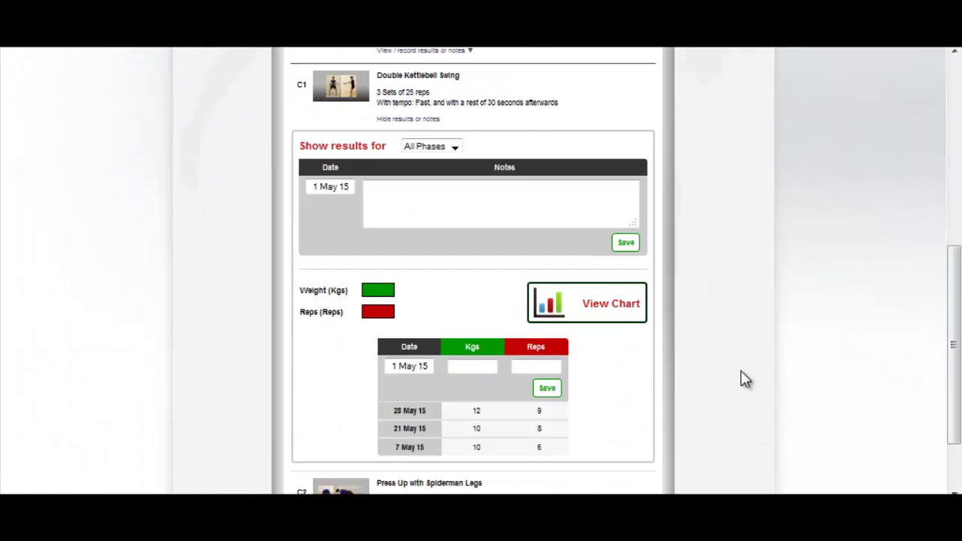
pyautogui.scroll(-2, 740, 381)
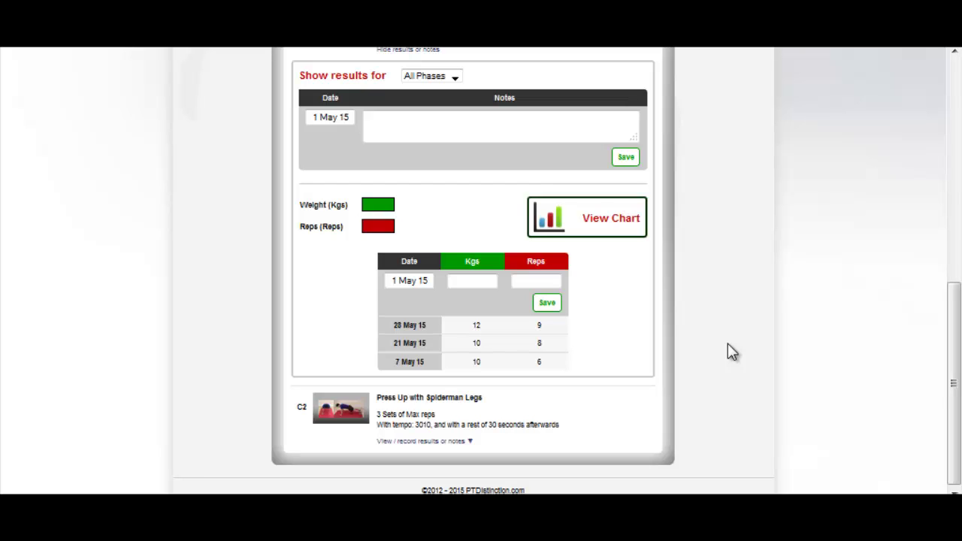
# Add a Results Tracking Sheet on the client's profile and view it
pyautogui.scroll(1, 727, 346)
pyautogui.scroll(1, 728, 346)
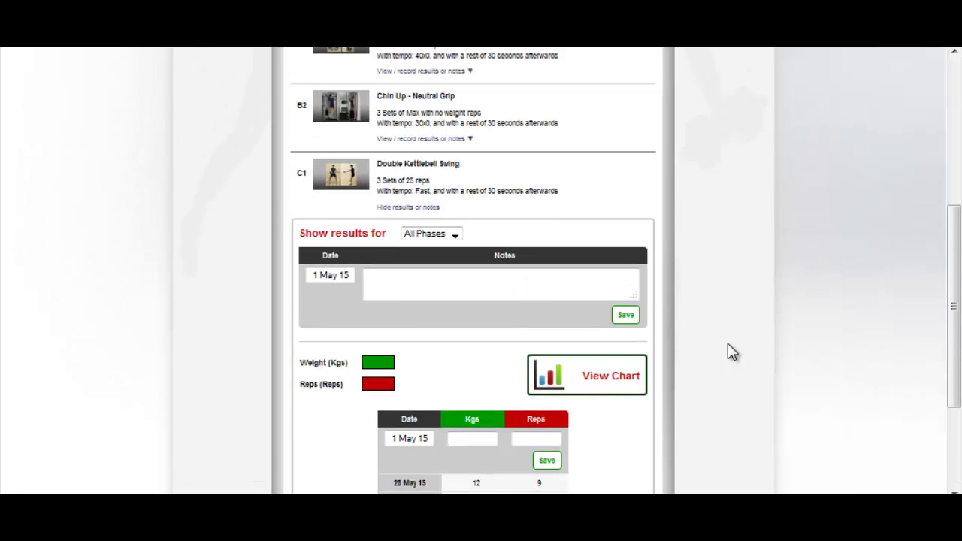
pyautogui.scroll(2, 728, 346)
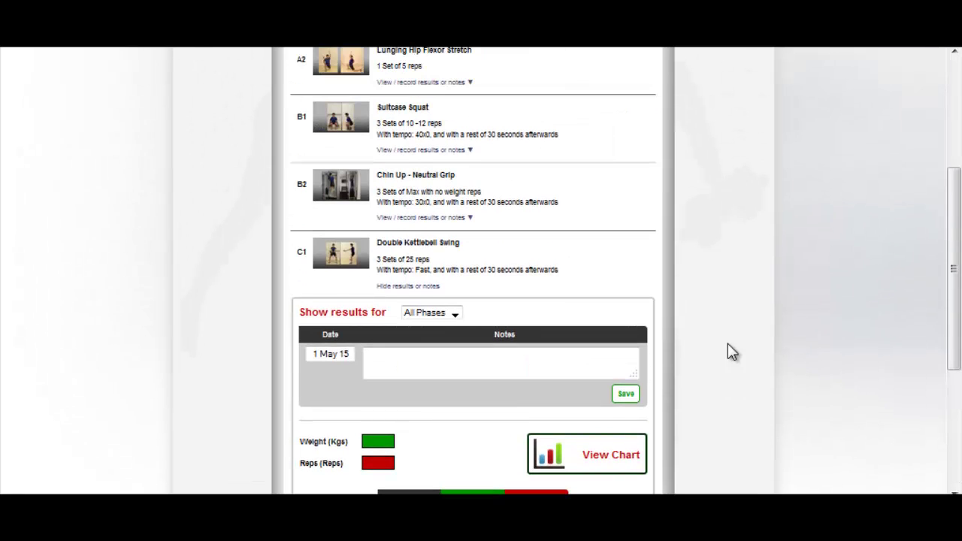
pyautogui.scroll(2, 728, 346)
pyautogui.scroll(1, 728, 346)
pyautogui.scroll(1, 728, 346)
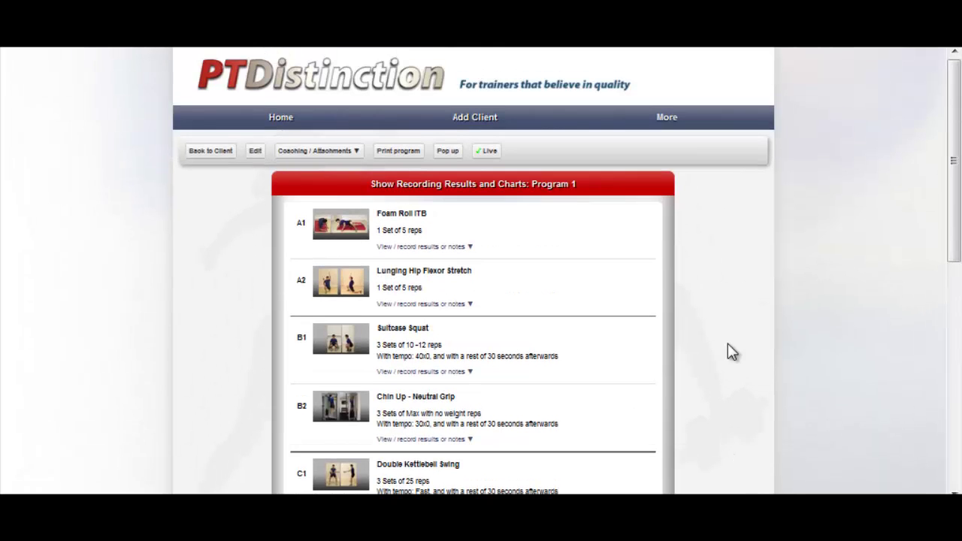
pyautogui.click(215, 156)
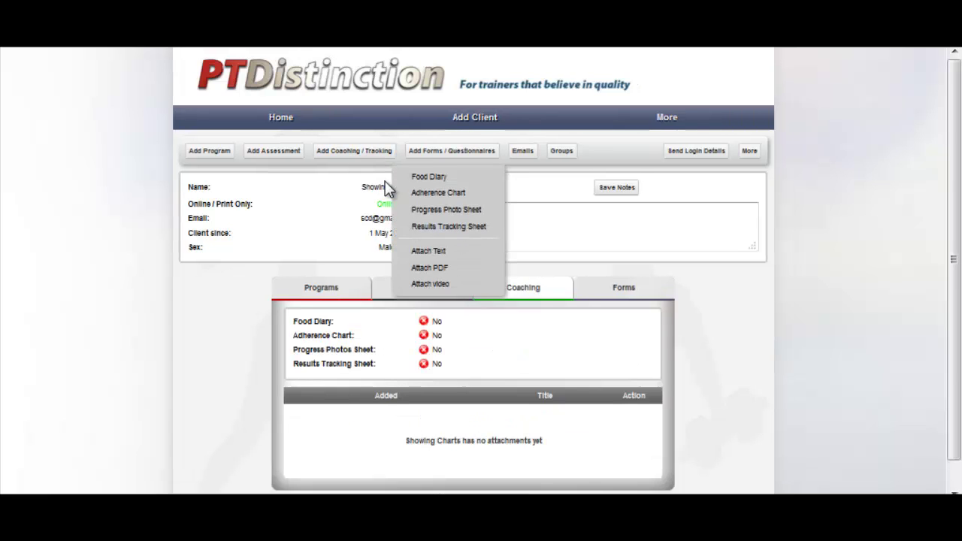
pyautogui.click(441, 233)
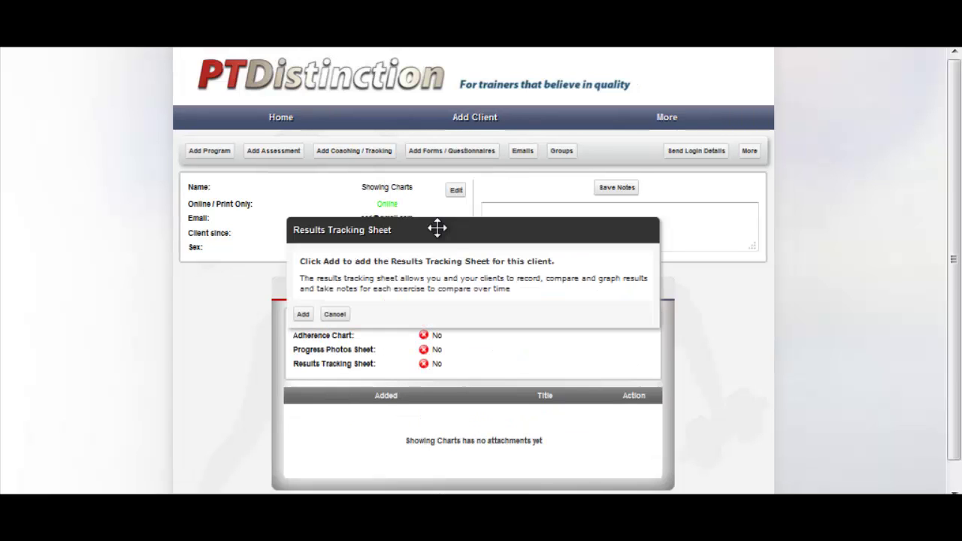
pyautogui.click(303, 315)
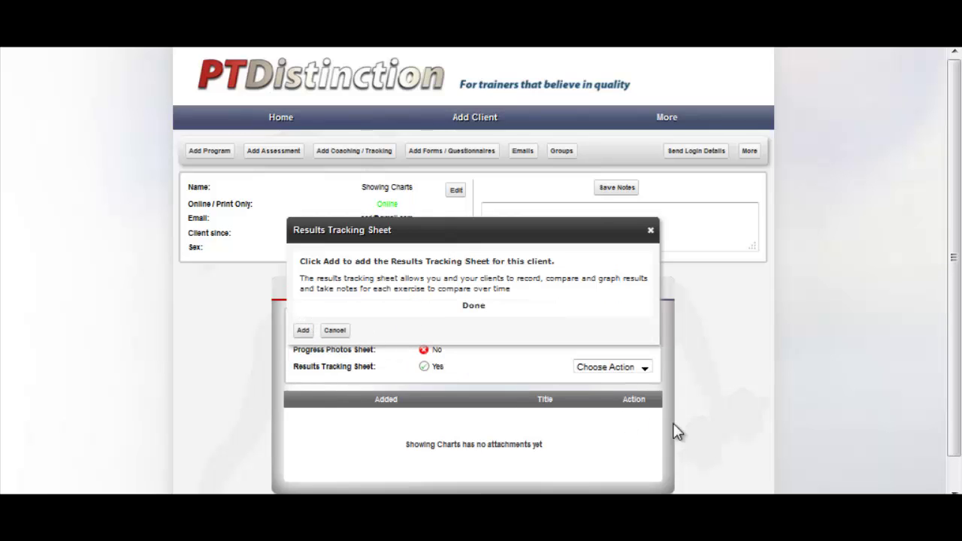
pyautogui.click(644, 369)
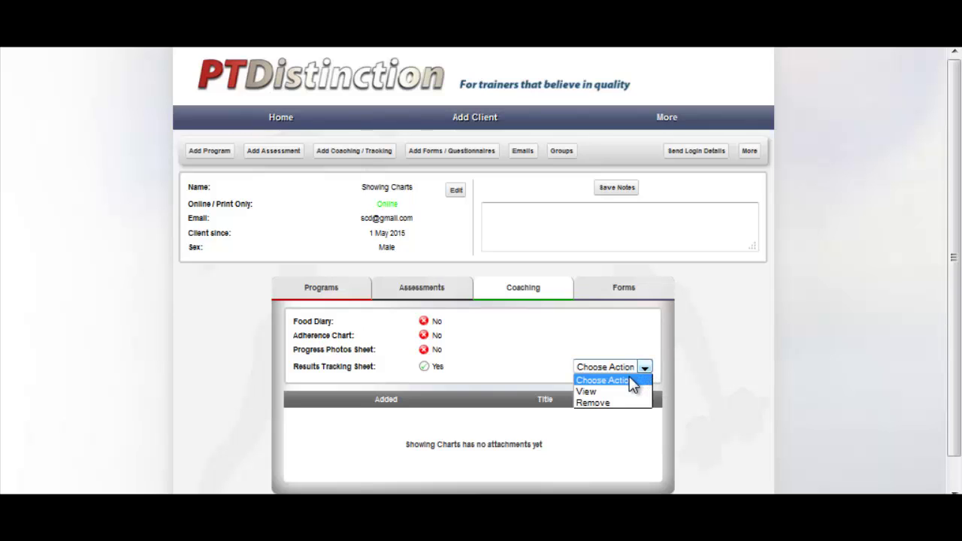
pyautogui.click(601, 393)
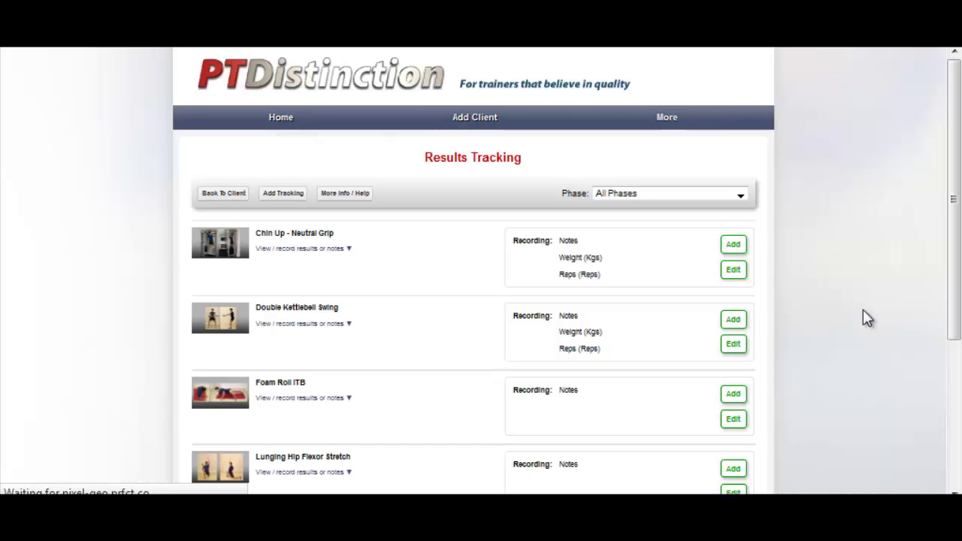
pyautogui.scroll(-2, 856, 305)
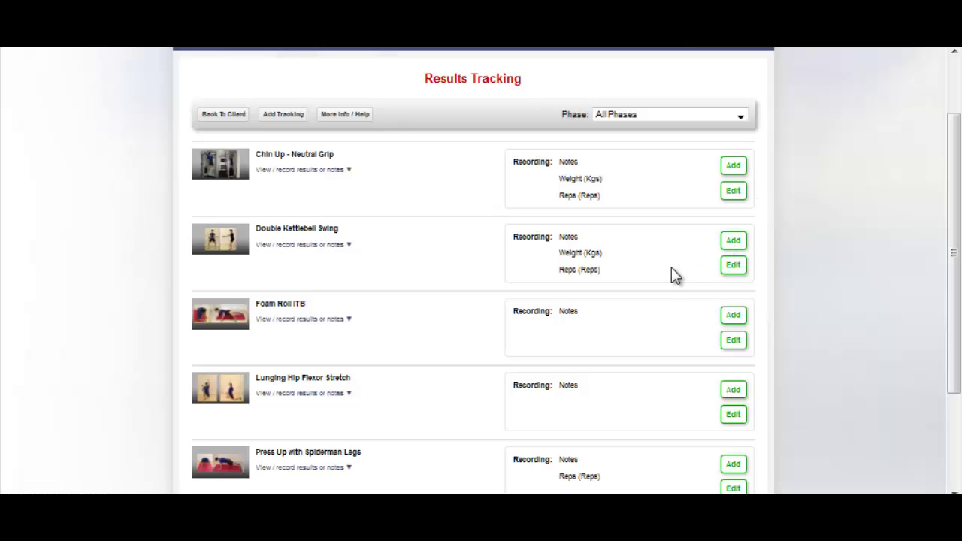
pyautogui.scroll(-4, 672, 275)
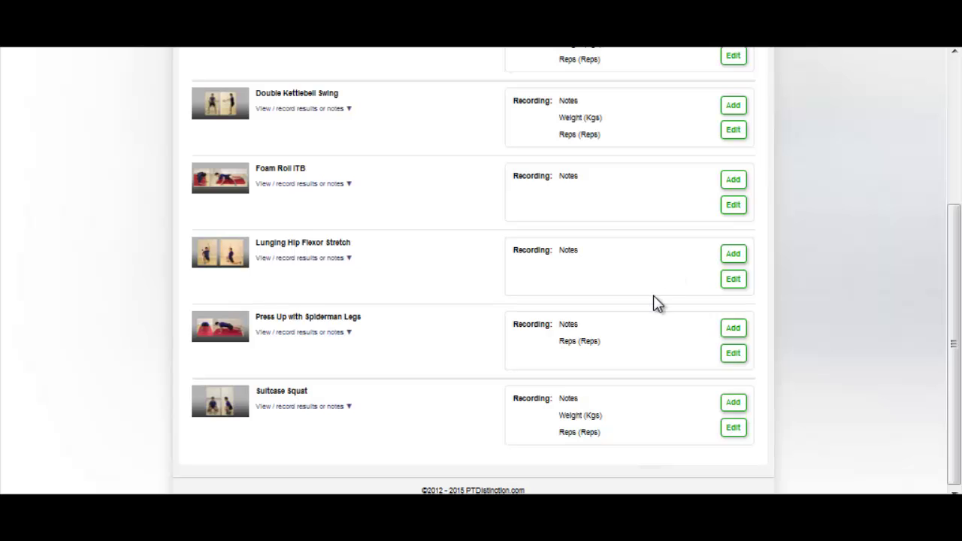
pyautogui.scroll(5, 654, 296)
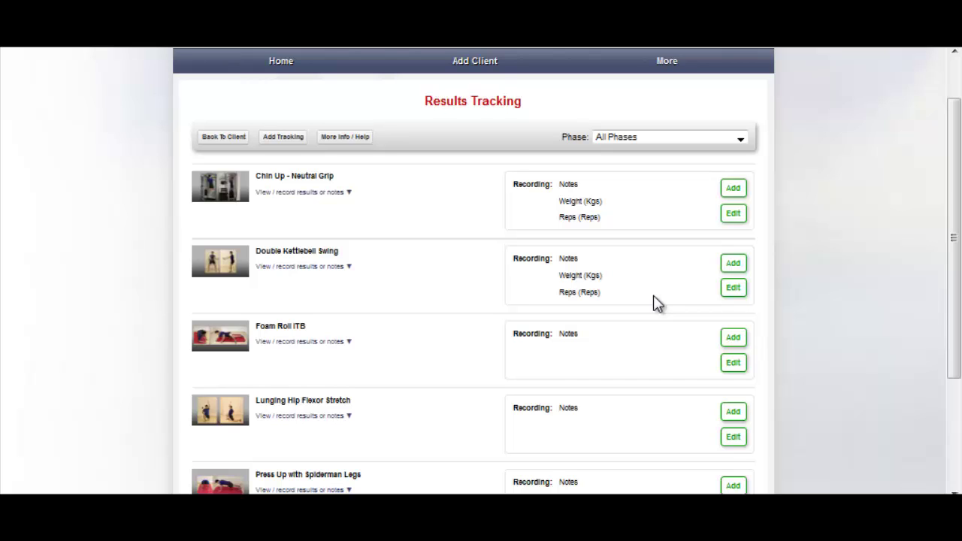
pyautogui.scroll(-1, 744, 300)
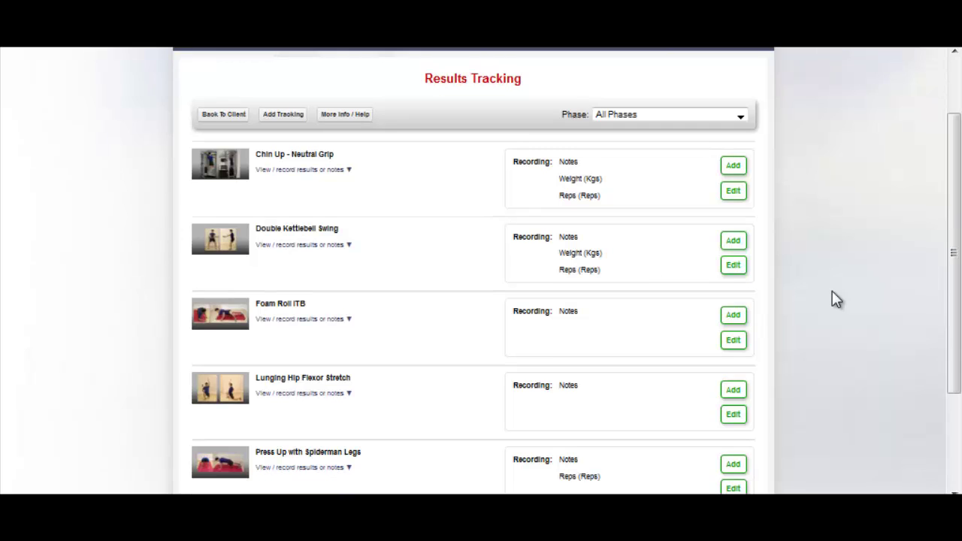